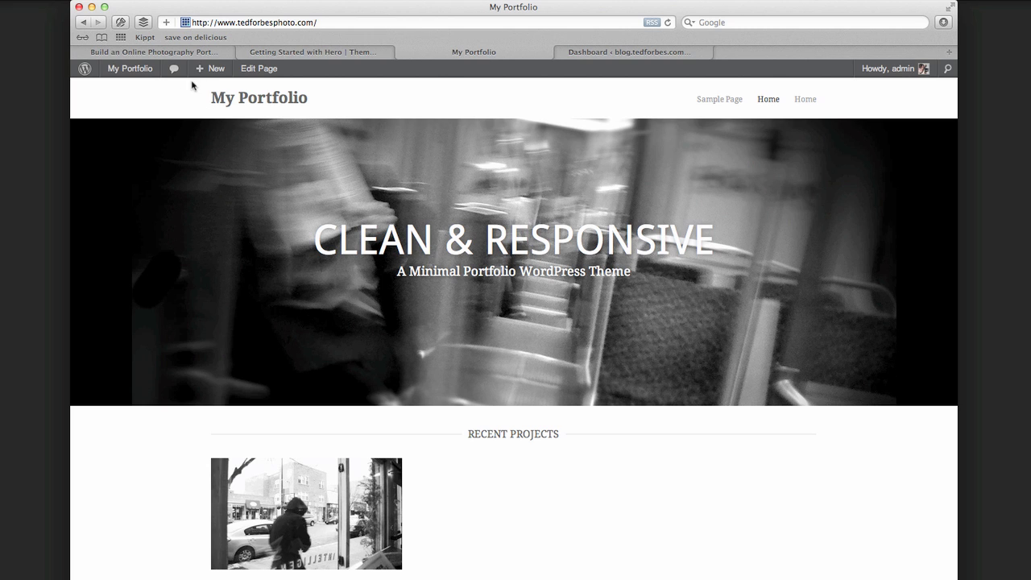
Open the My Portfolio site's administration dashboard and go to its list of installed plugins
mouse_move(146, 75)
left_click(138, 88)
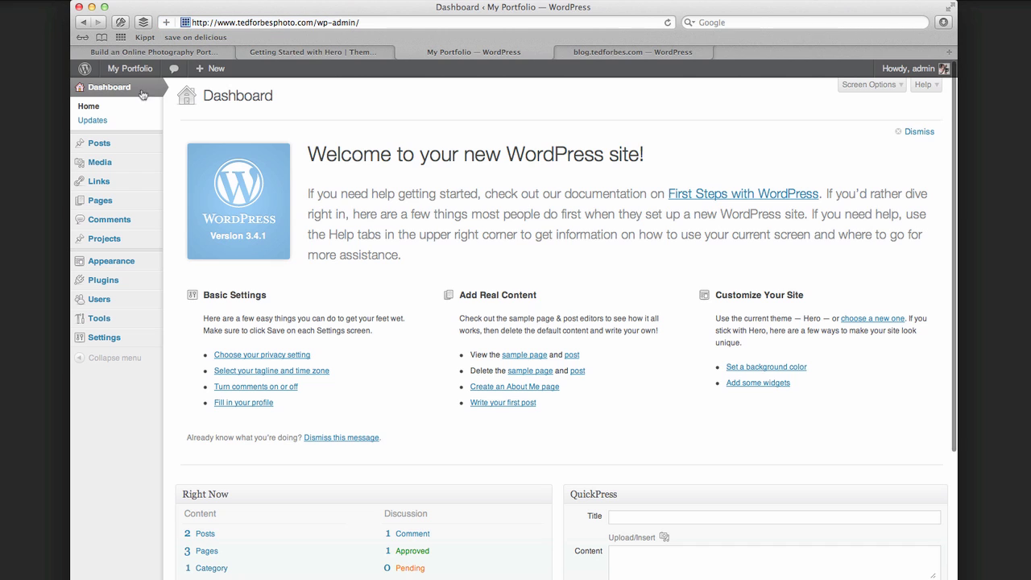
mouse_move(126, 284)
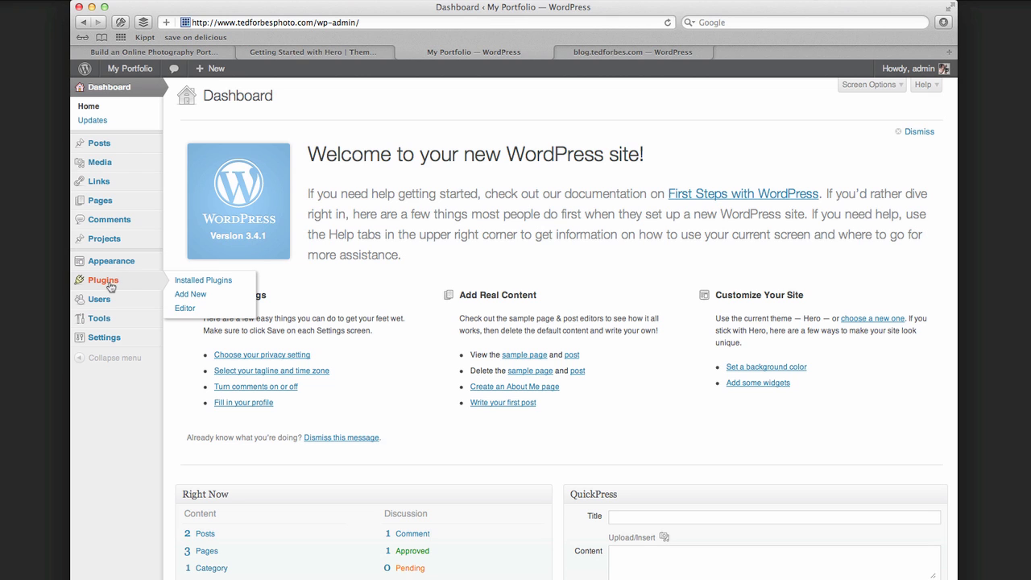
left_click(233, 280)
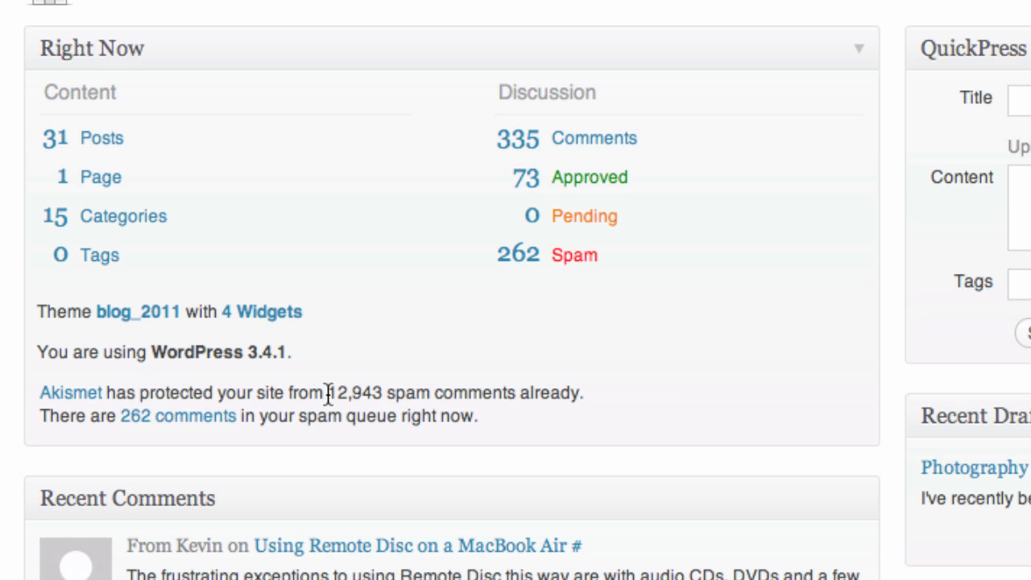
Highlight the number of spam comments Akismet has blocked on the blog dashboard, and open the blog's spam comments
left_click_drag(329, 394, 380, 395)
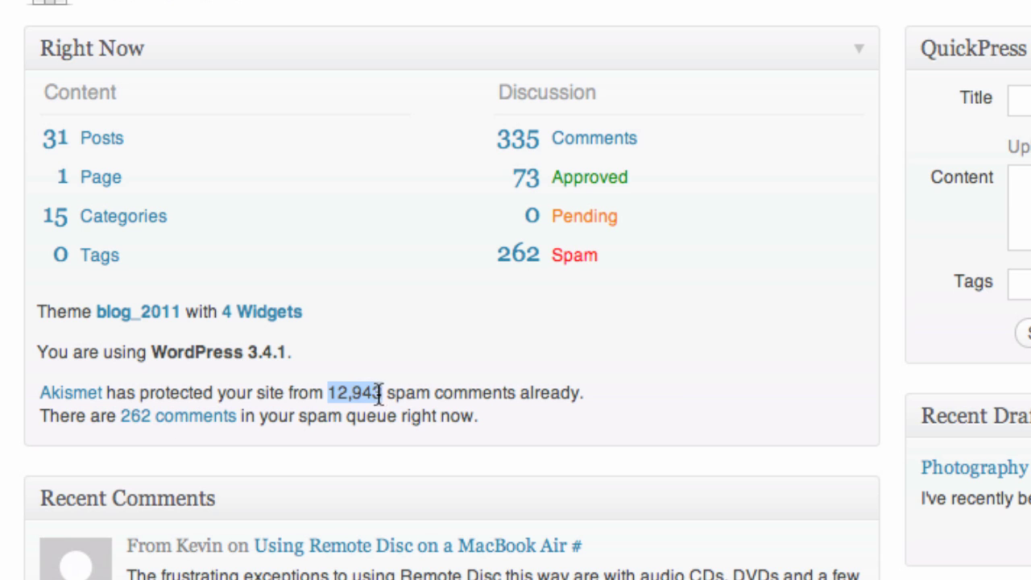
left_click(509, 390)
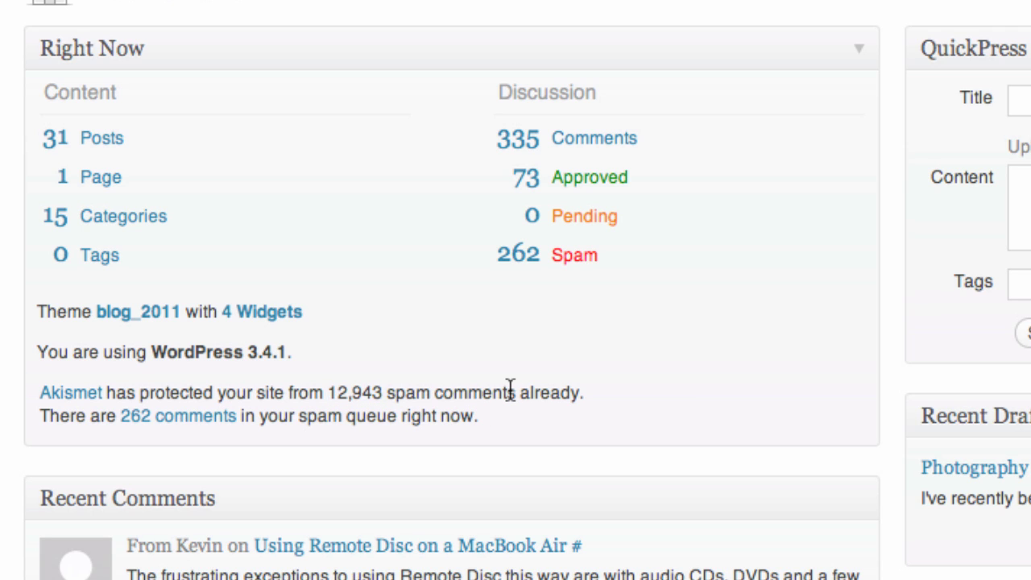
left_click(570, 256)
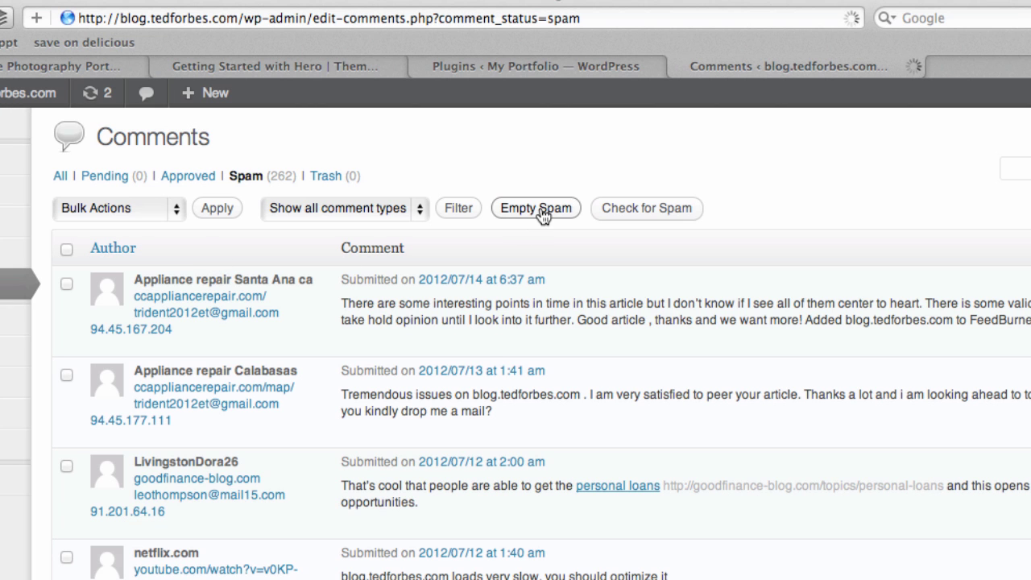
Look through the comments in the blog's spam queue, including their authors, links and text
mouse_move(536, 398)
scroll(548, 398, "down", 5)
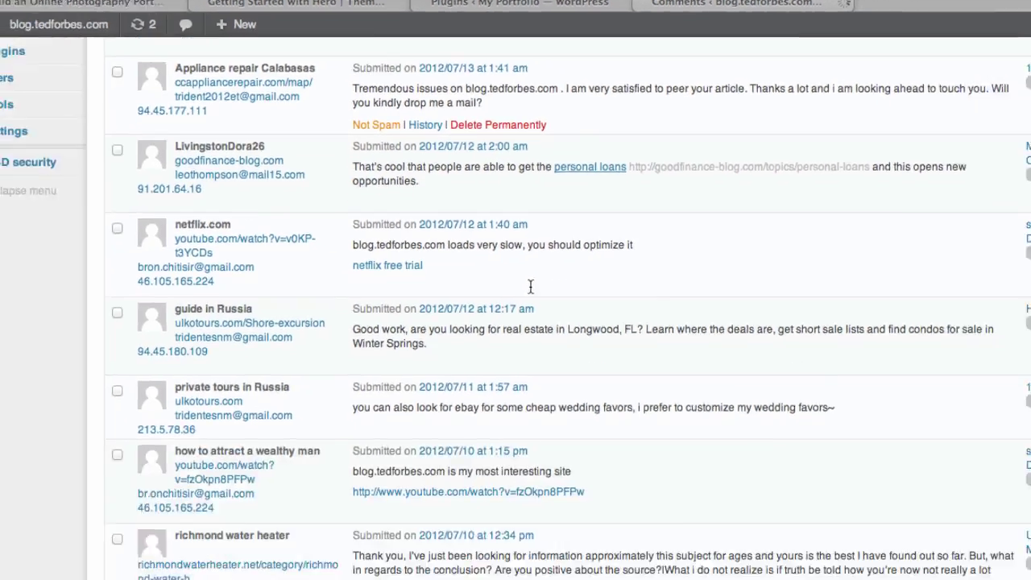
scroll(674, 229, "down", 2)
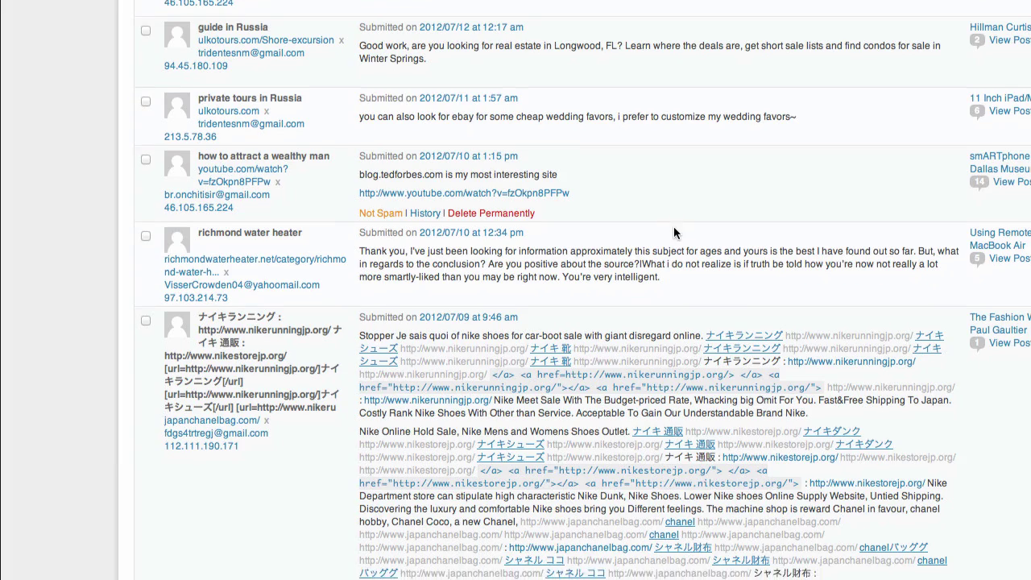
scroll(674, 226, "down", 5)
scroll(675, 230, "down", 2)
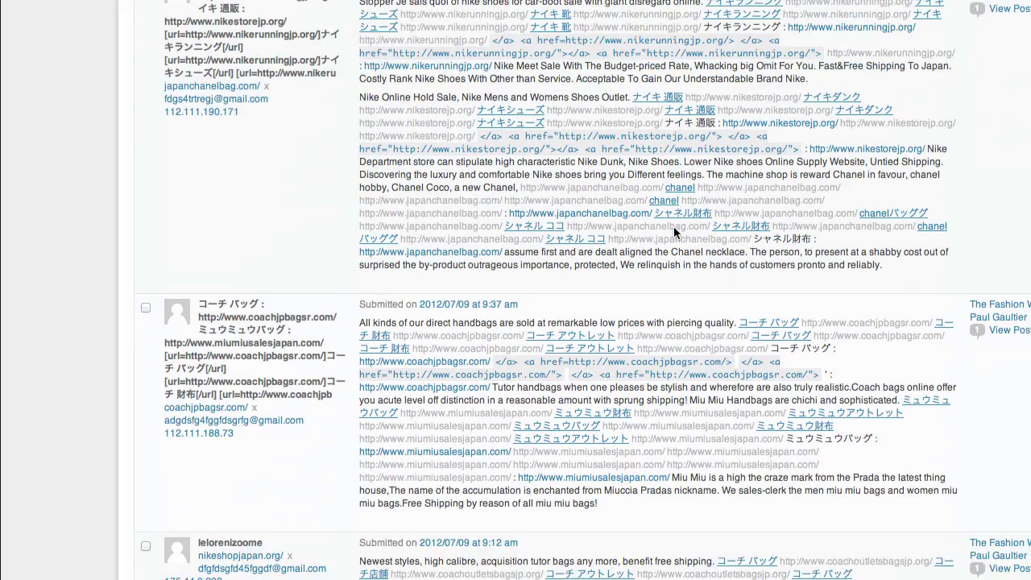
scroll(674, 230, "up", 10)
scroll(673, 226, "up", 3)
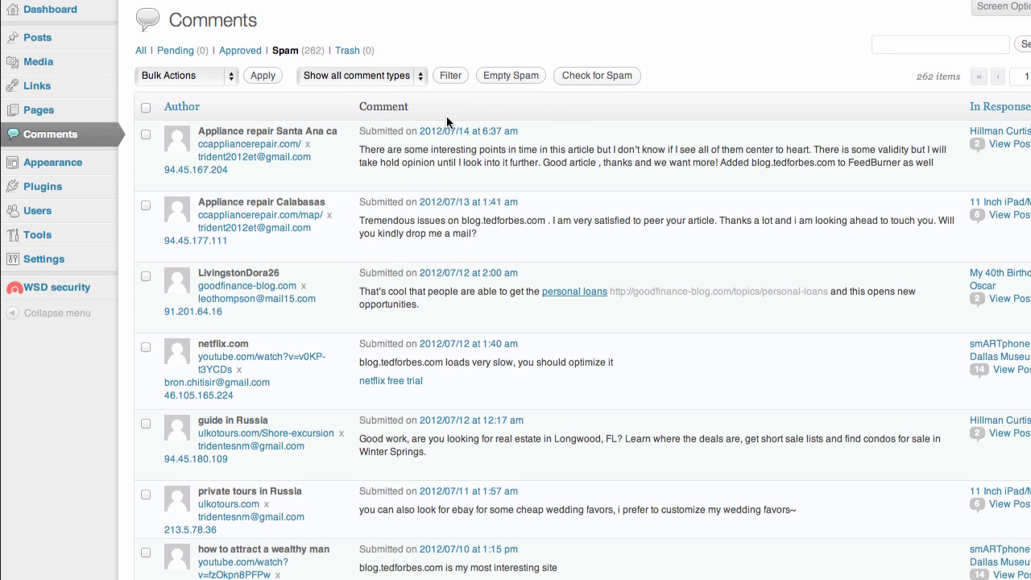
Empty the blog's spam comment queue
mouse_move(278, 157)
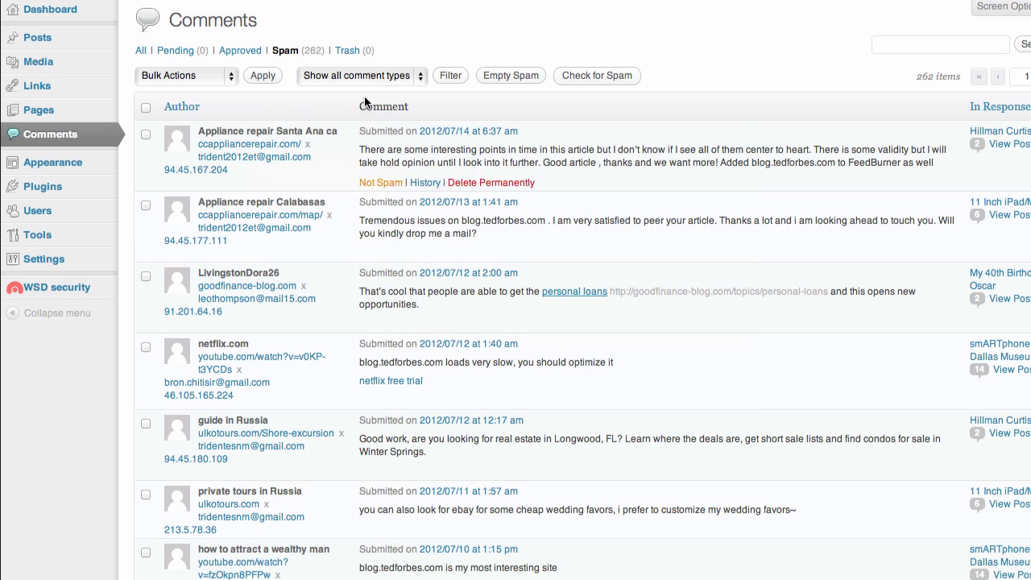
left_click(498, 77)
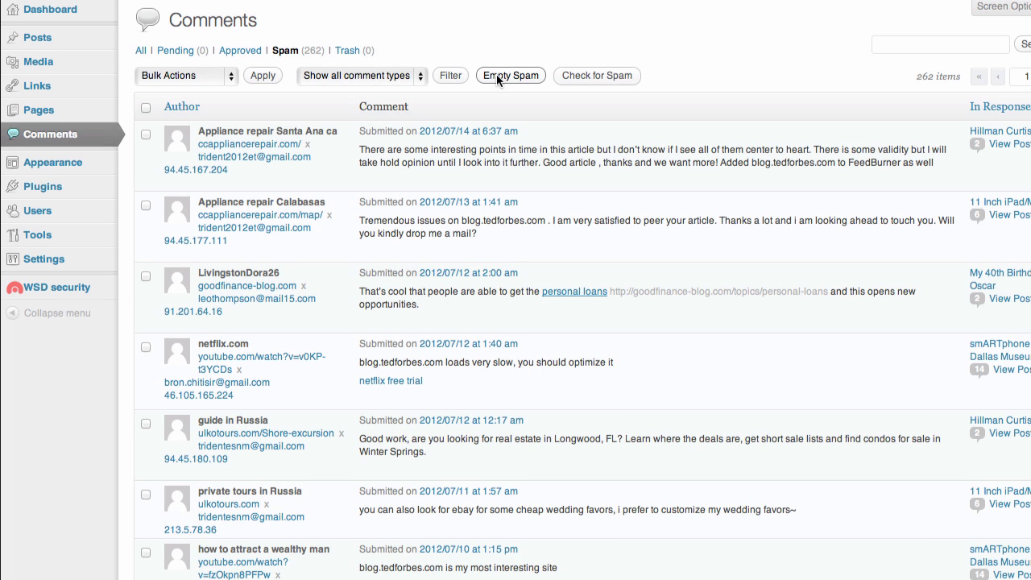
left_click(498, 76)
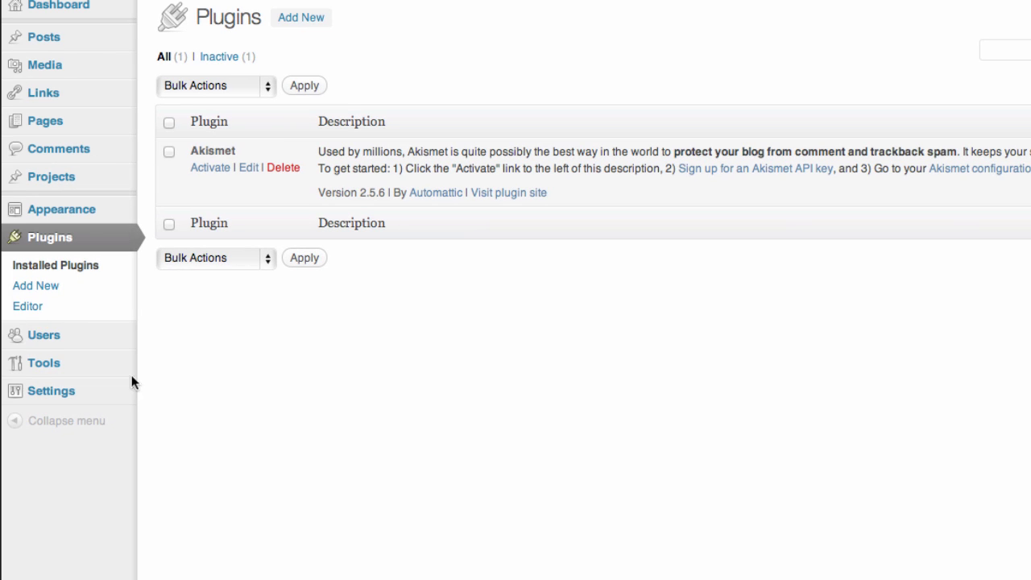
Open the portfolio site's Discussion settings and examine the e-mail notification and comment approval options
mouse_move(86, 390)
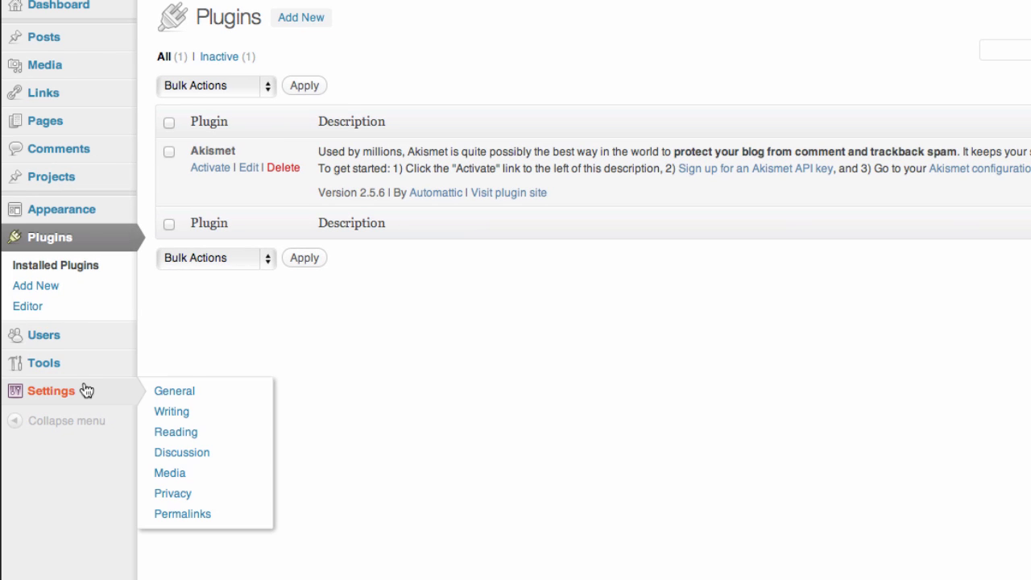
left_click(205, 453)
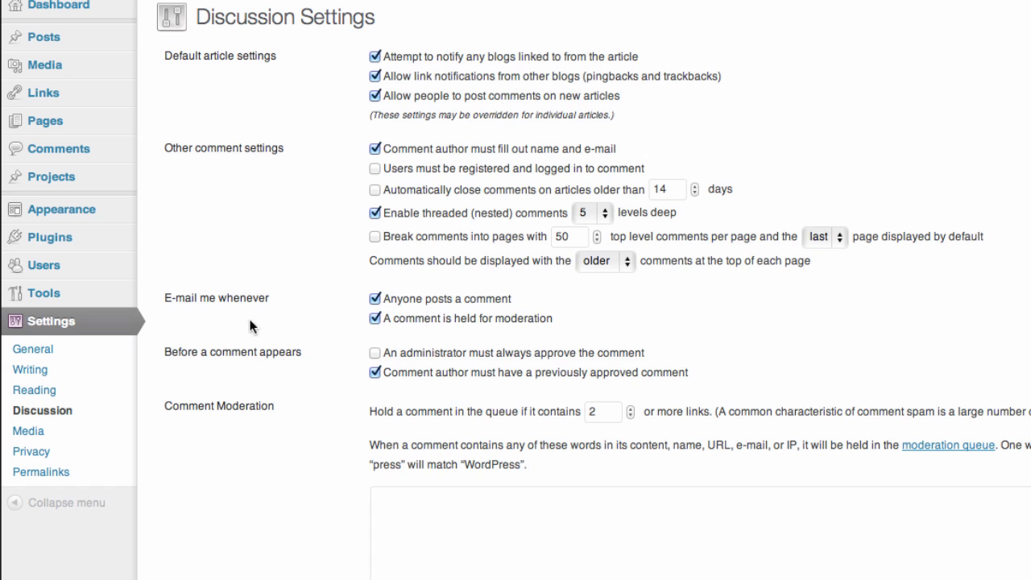
left_click_drag(199, 352, 256, 352)
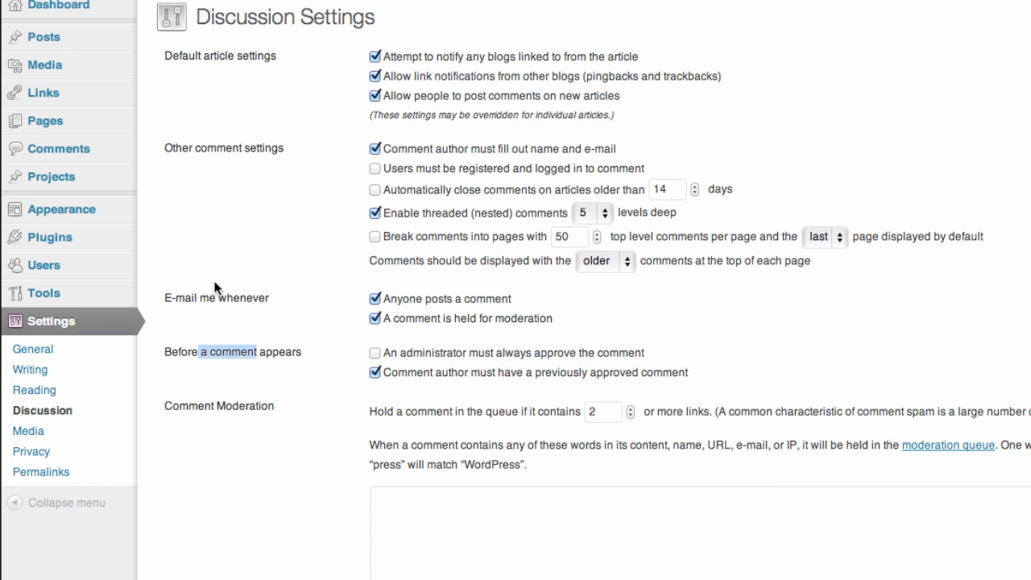
left_click_drag(209, 297, 256, 297)
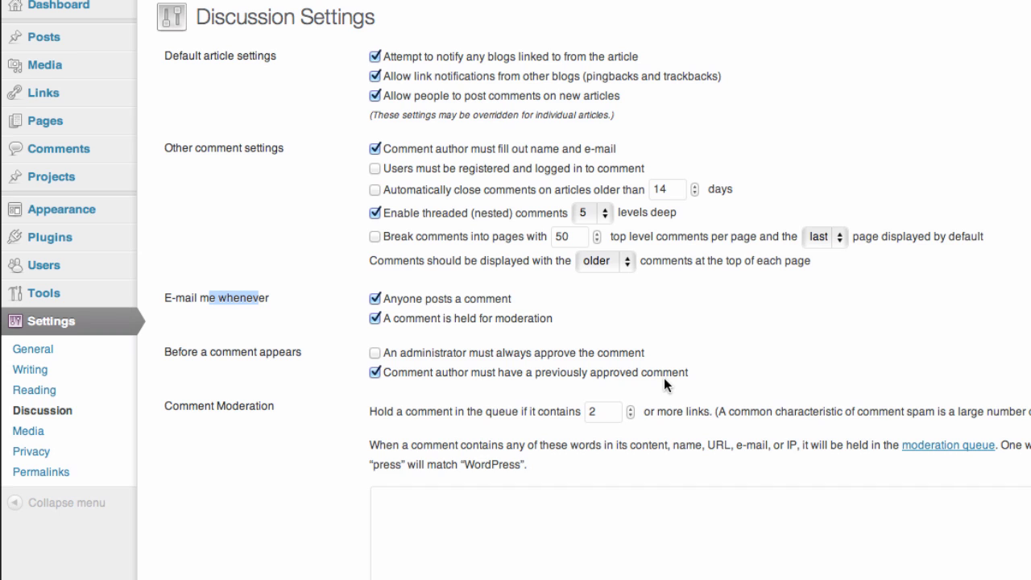
left_click(713, 364)
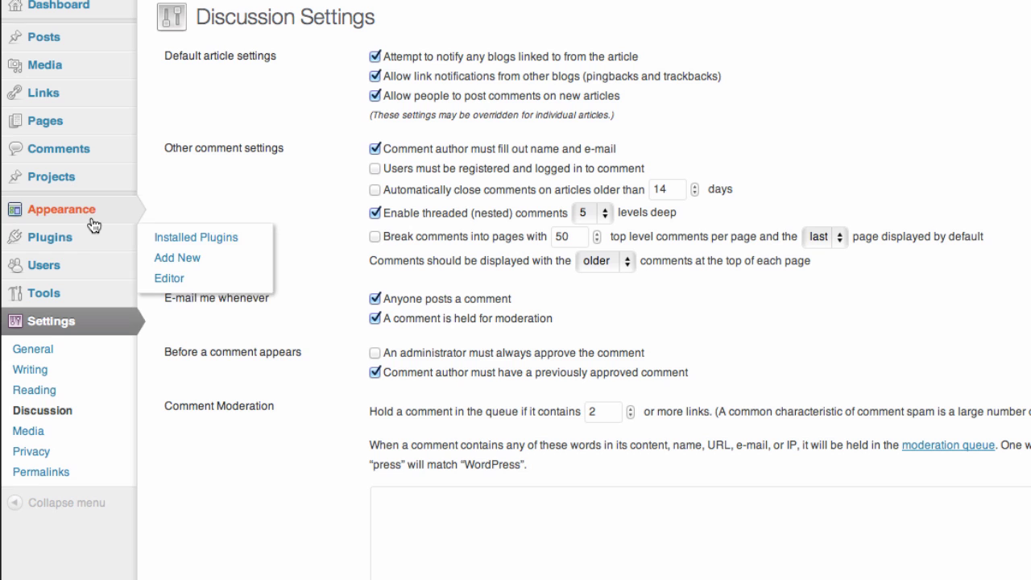
Return to the installed plugins list and open the page for adding a new plugin
mouse_move(94, 225)
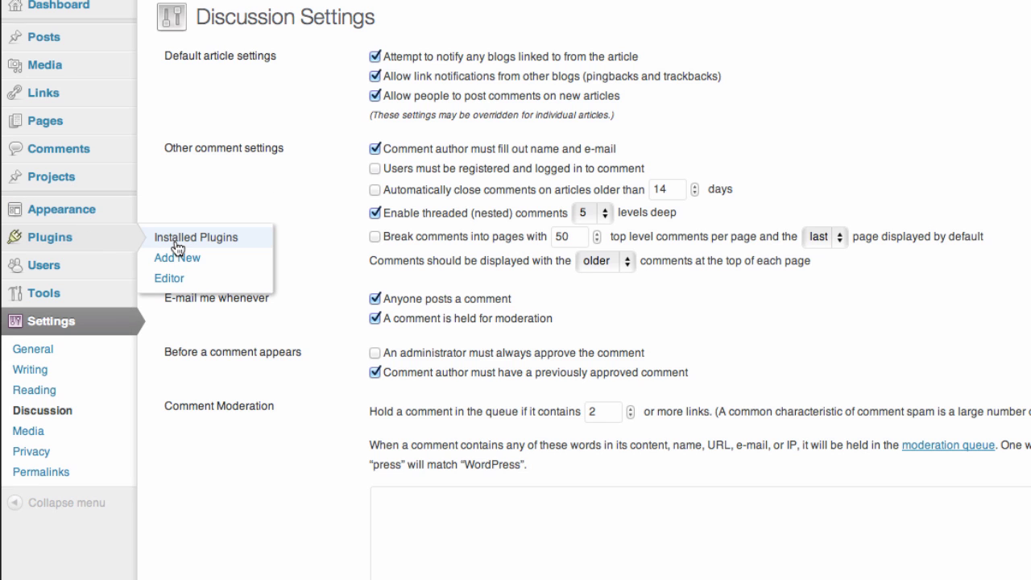
left_click(175, 240)
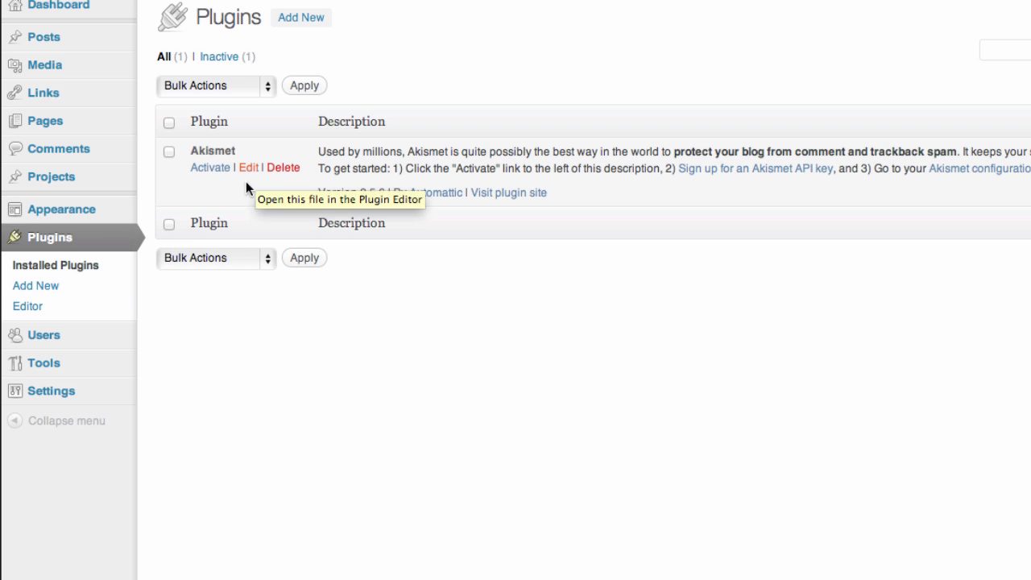
left_click(49, 284)
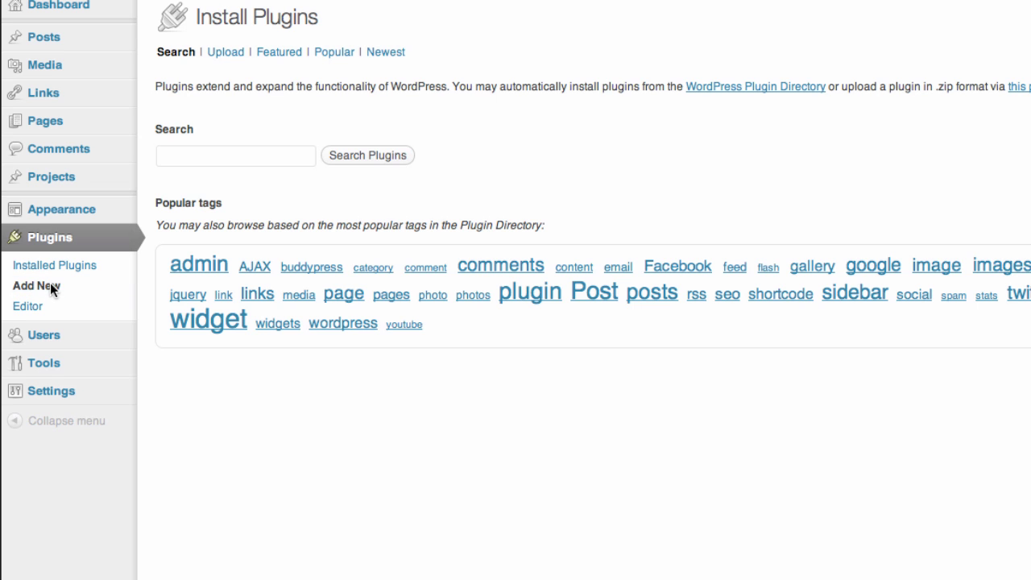
Search the plugin directory for "google sitemap"
left_click(212, 159)
type("goole xml sit")
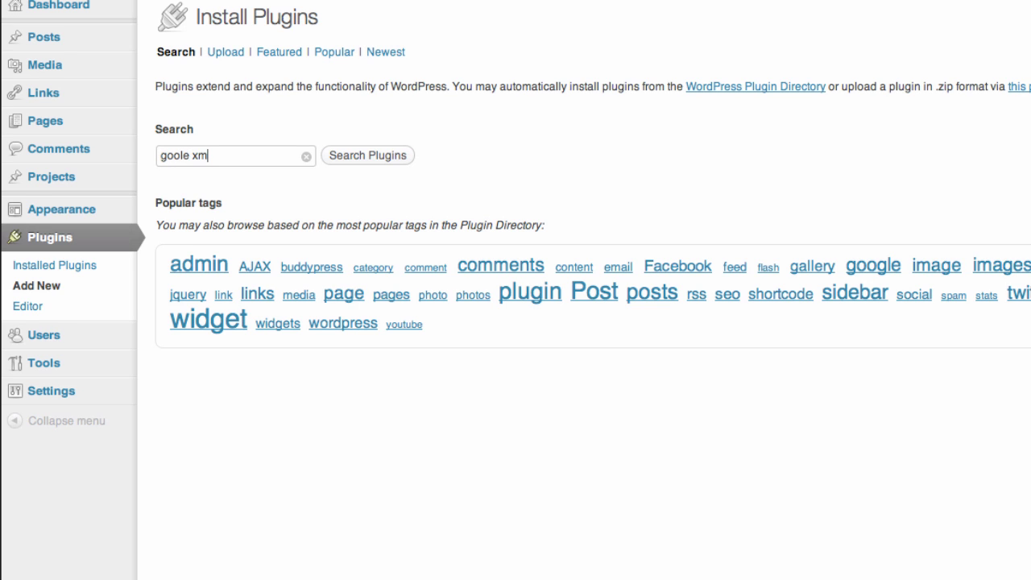
key("BackSpace")
key("BackSpace")
key("BackSpace")
key("BackSpace")
key("BackSpace")
key("BackSpace")
key("BackSpace")
key("BackSpace")
key("BackSpace")
key("BackSpace")
type("gle sitemap")
left_click(350, 158)
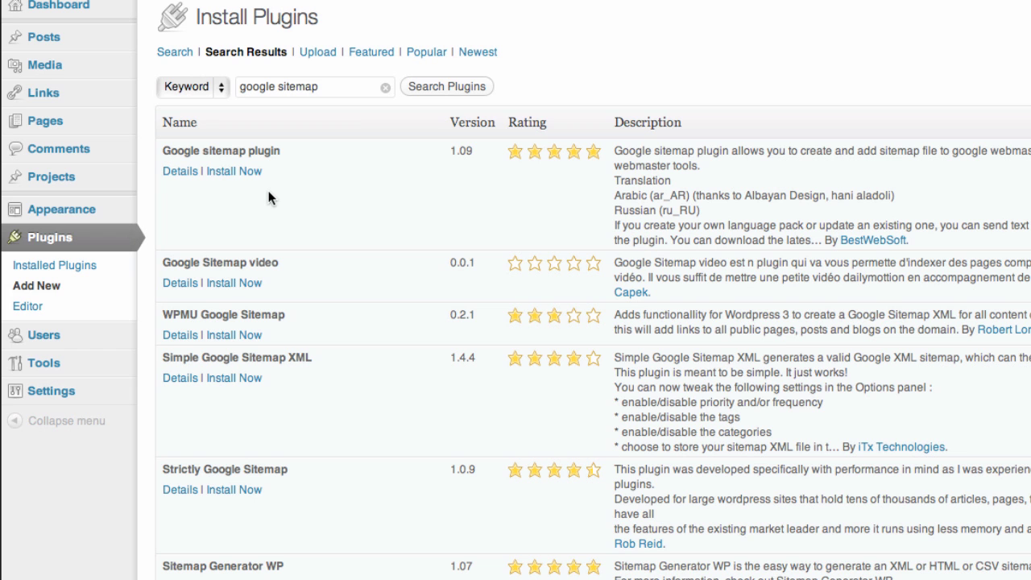
Find the Google XML Sitemaps plugin in the search results and install it
scroll(288, 389, "down", 3)
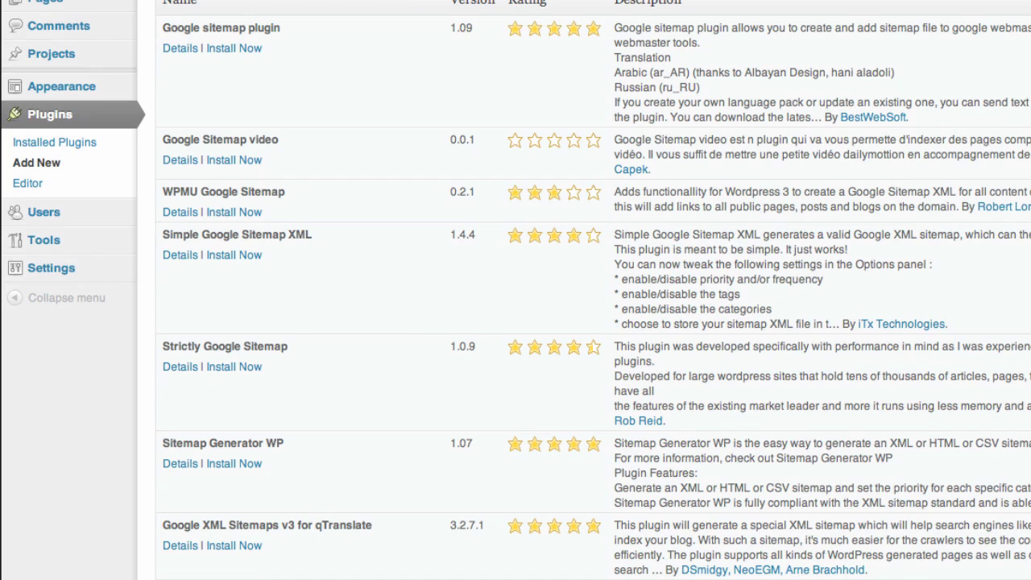
scroll(188, 375, "down", 5)
left_click_drag(185, 374, 276, 382)
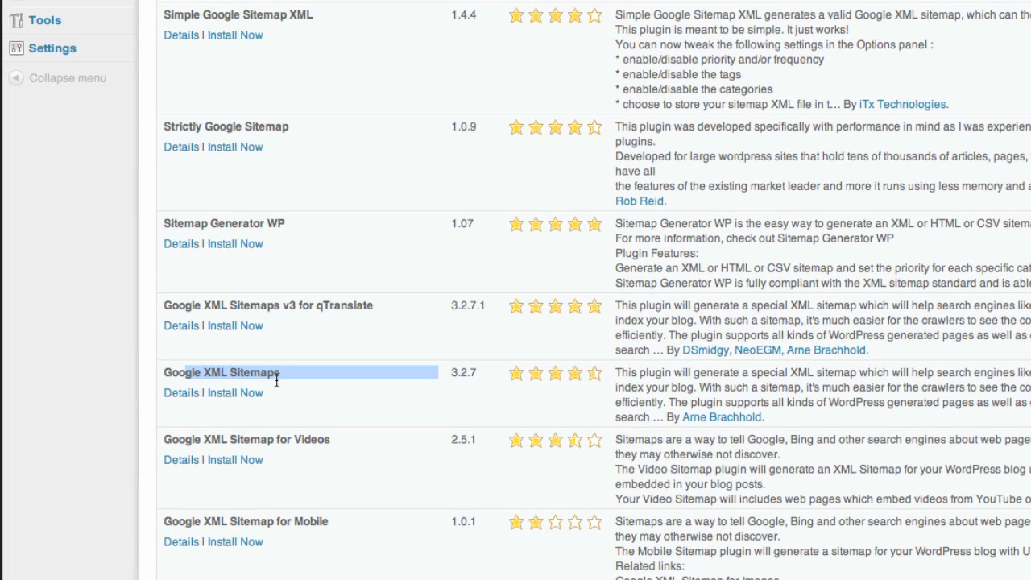
scroll(303, 388, "down", 1)
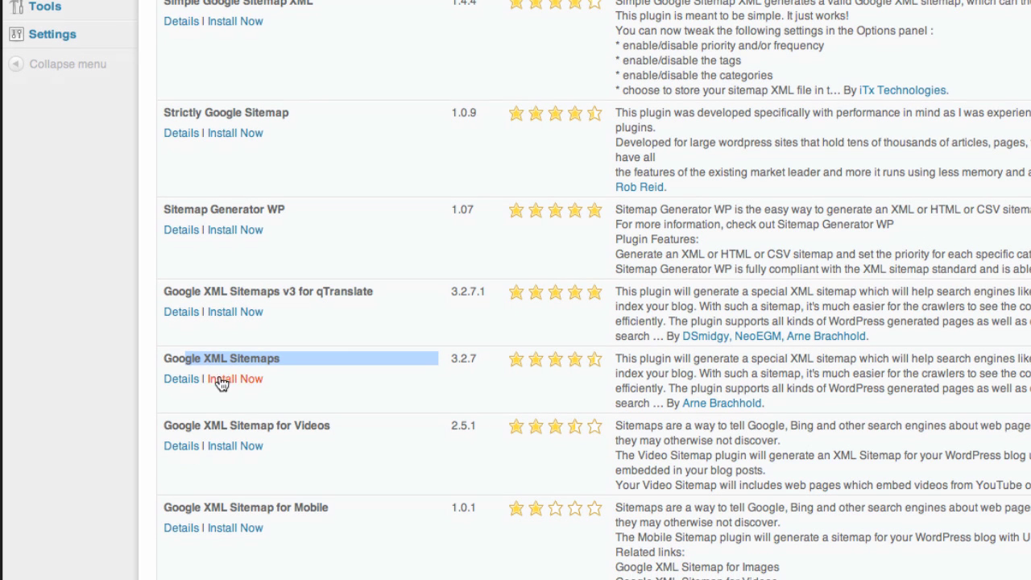
left_click(266, 390)
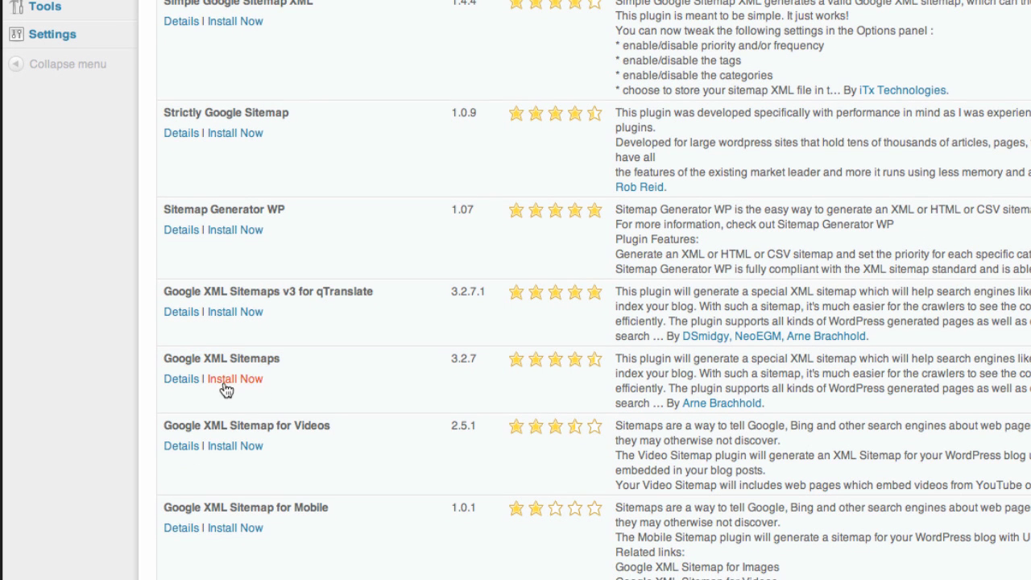
left_click(239, 382)
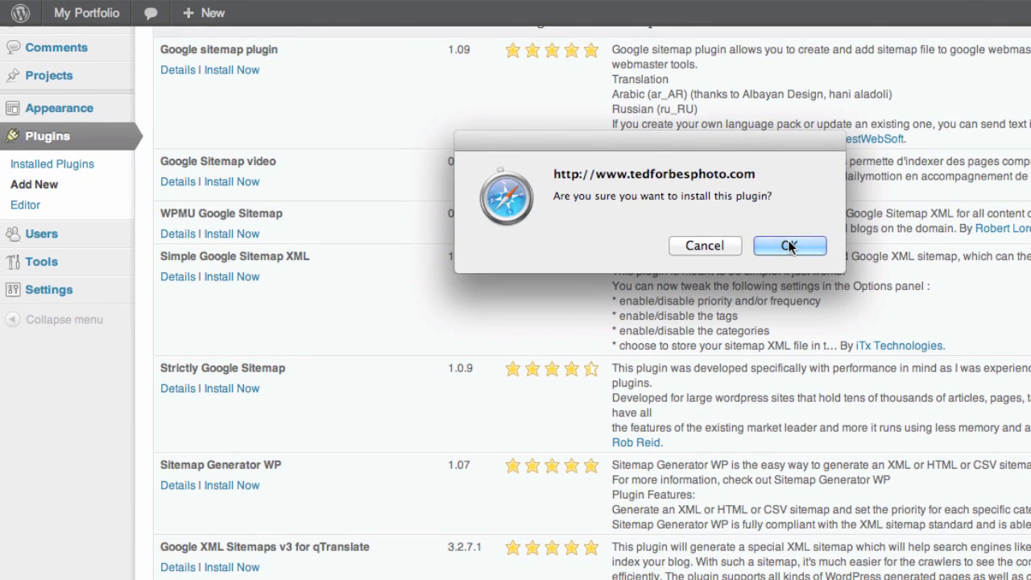
left_click(790, 248)
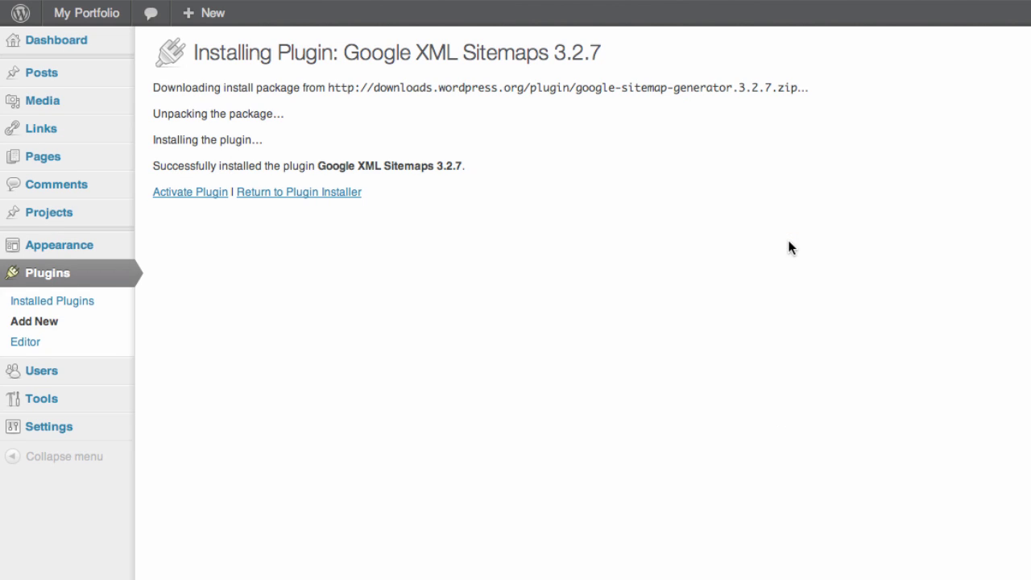
Activate the Google XML Sitemaps plugin and highlight part of its description in the plugin list
left_click(193, 194)
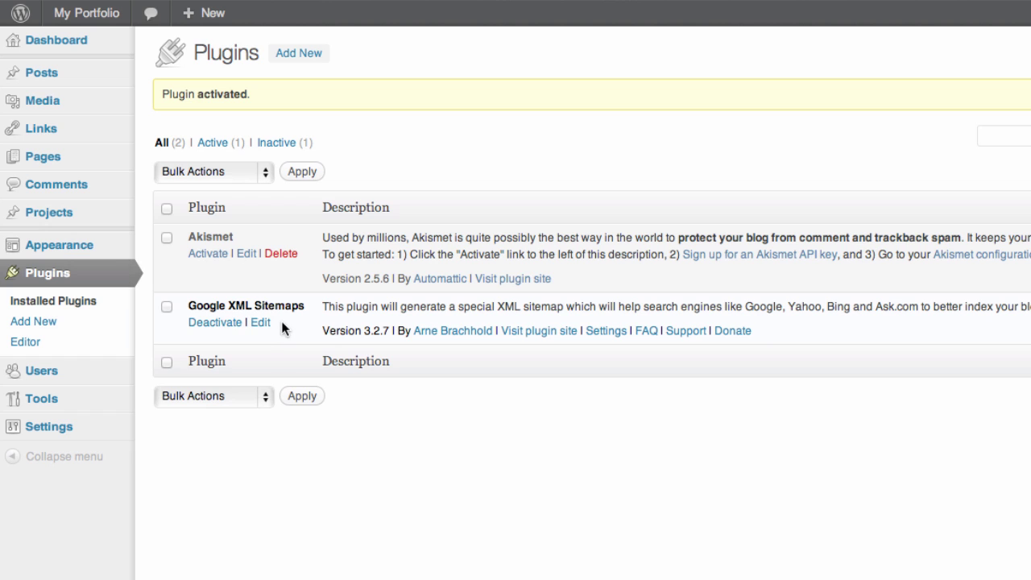
left_click_drag(381, 307, 564, 315)
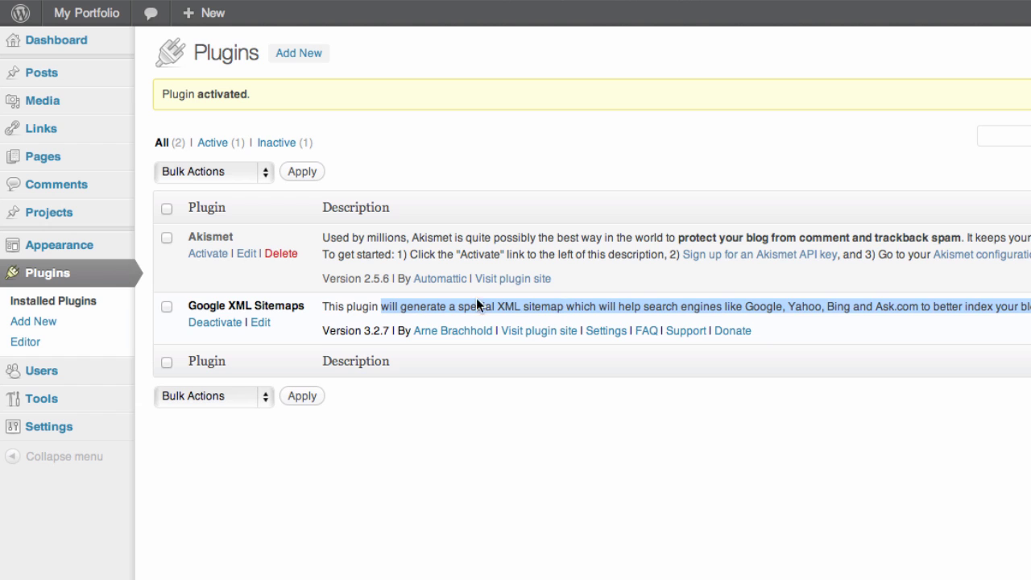
left_click(354, 306)
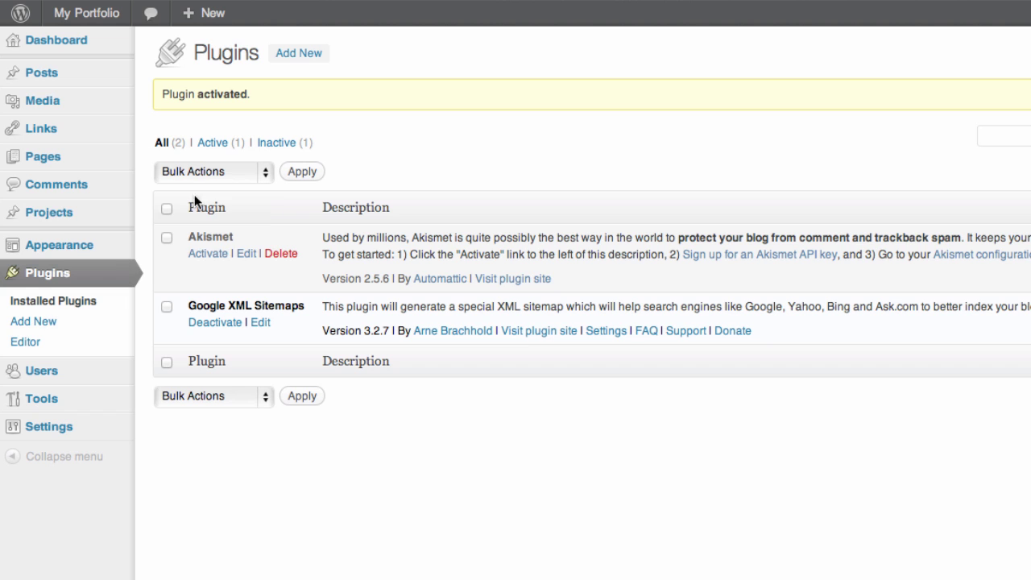
Open the page for adding a new plugin and search the plugin directory for "all in one seo"
left_click(76, 319)
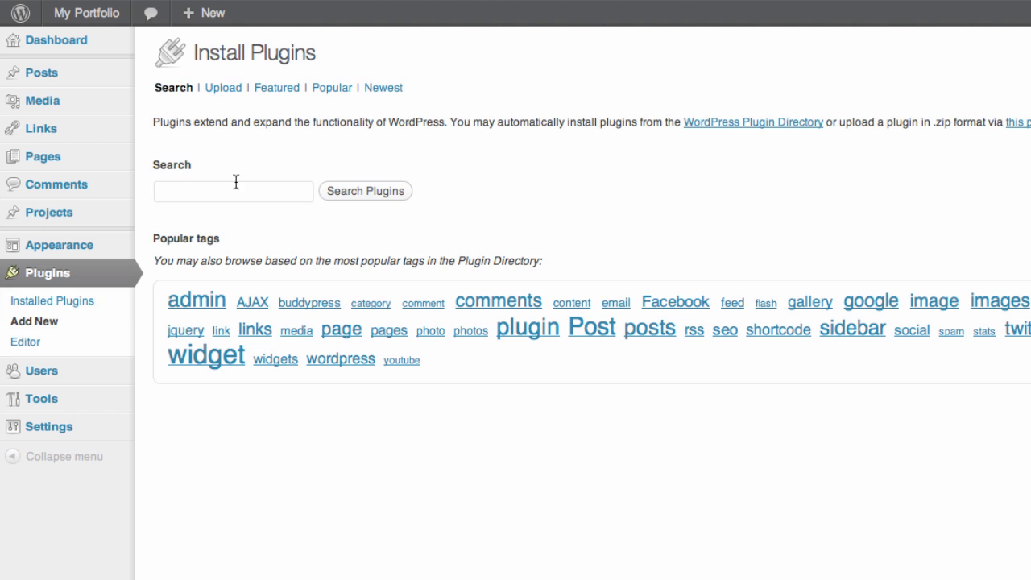
left_click(235, 191)
type("al")
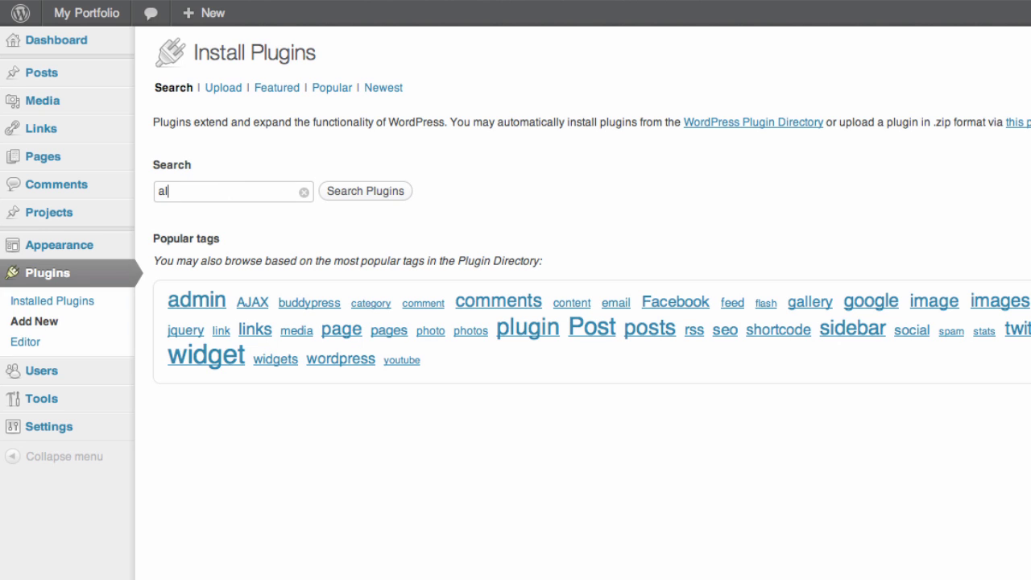
type("l in one seo")
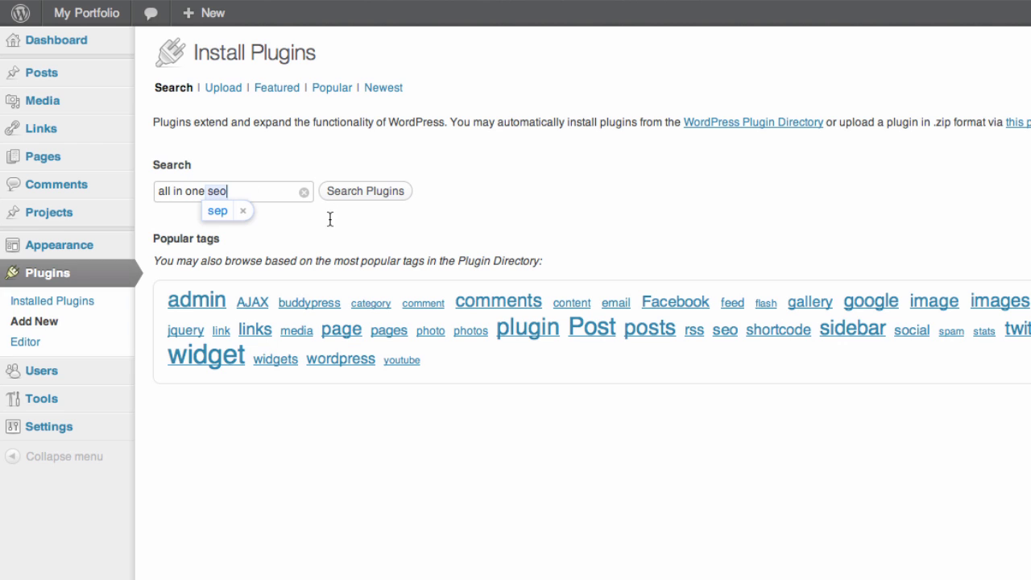
left_click(243, 211)
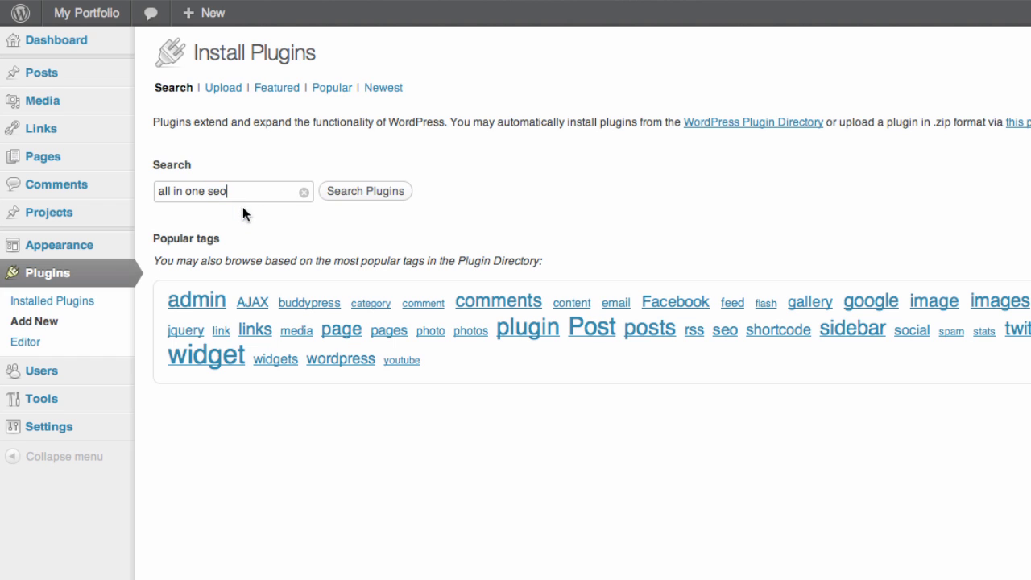
left_click(363, 191)
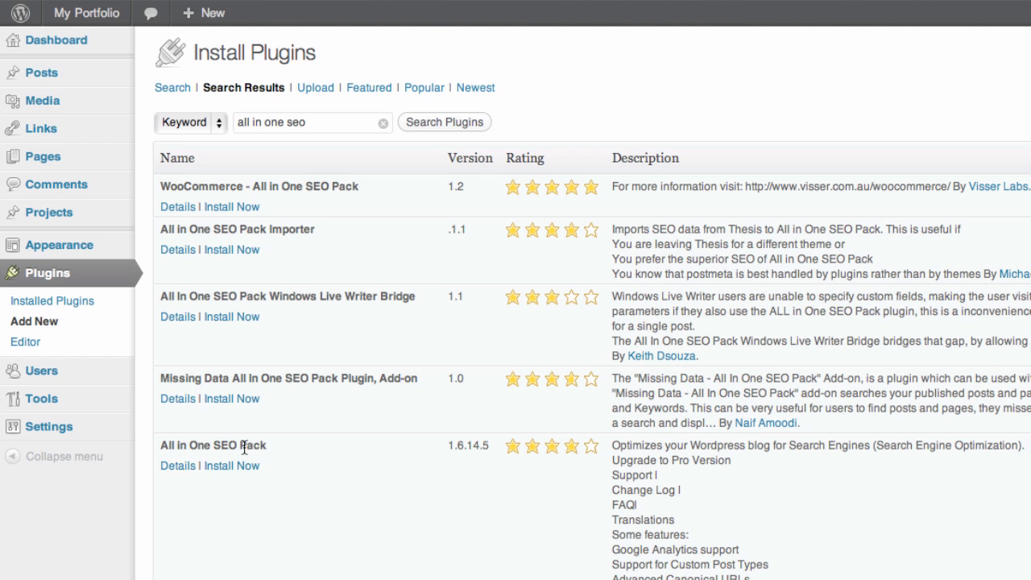
Install the All in One SEO Pack plugin from the search results and activate it
left_click(227, 469)
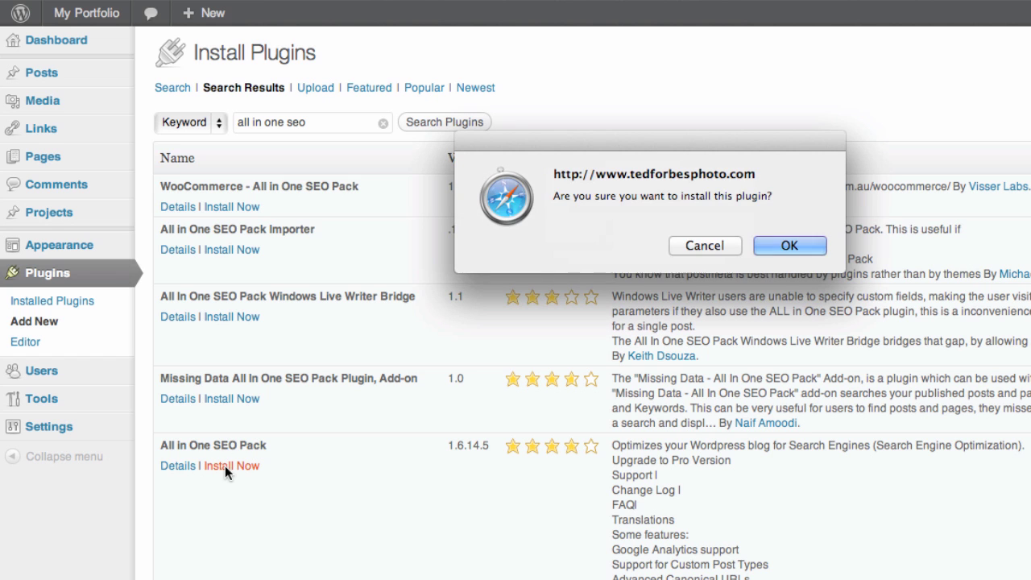
left_click(778, 242)
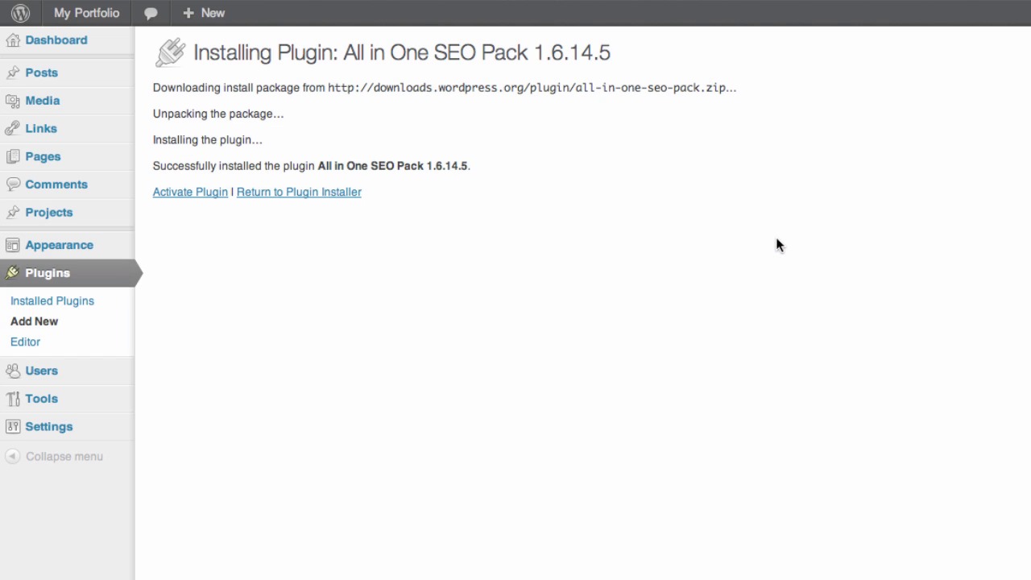
left_click(204, 193)
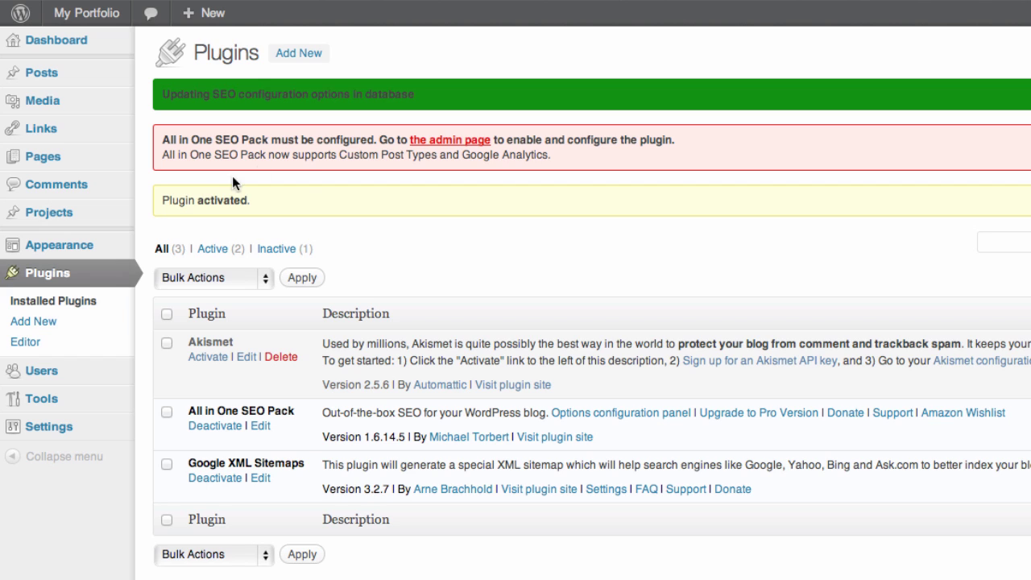
Open the All in One SEO Pack configuration page, review its options with the plugin status enabled, and save them
left_click(433, 141)
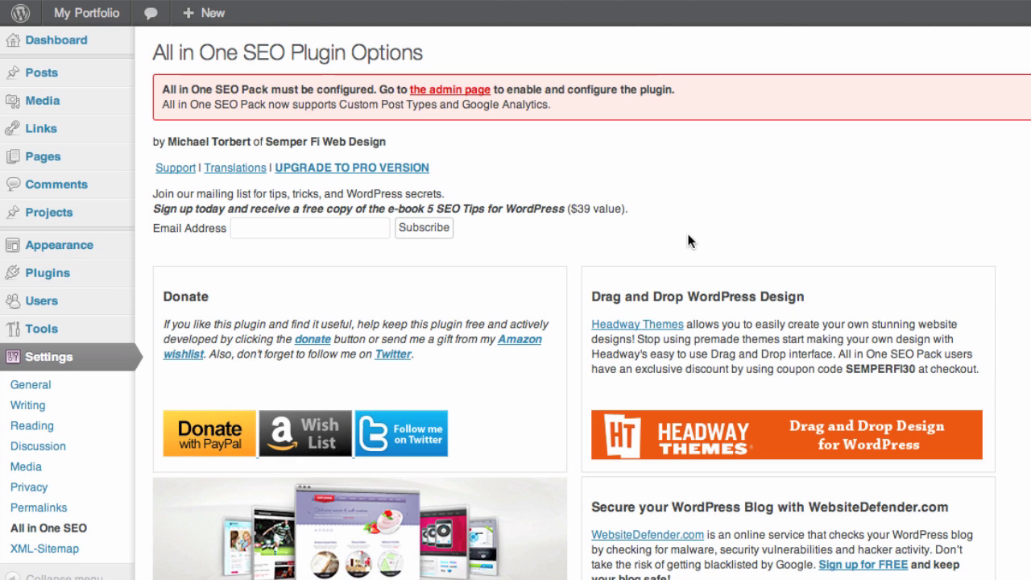
scroll(688, 240, "down", 5)
scroll(688, 237, "down", 3)
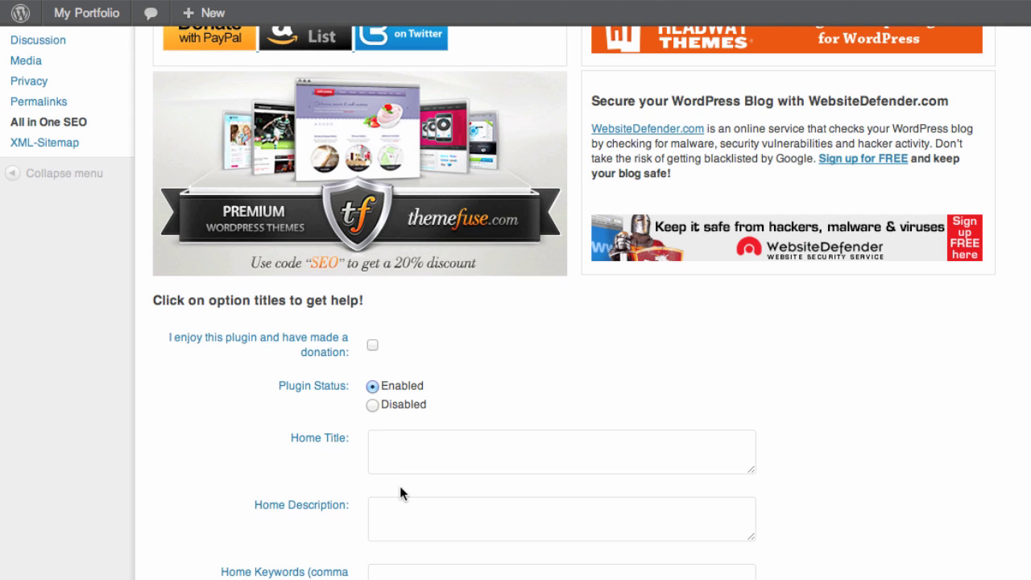
scroll(401, 493, "down", 3)
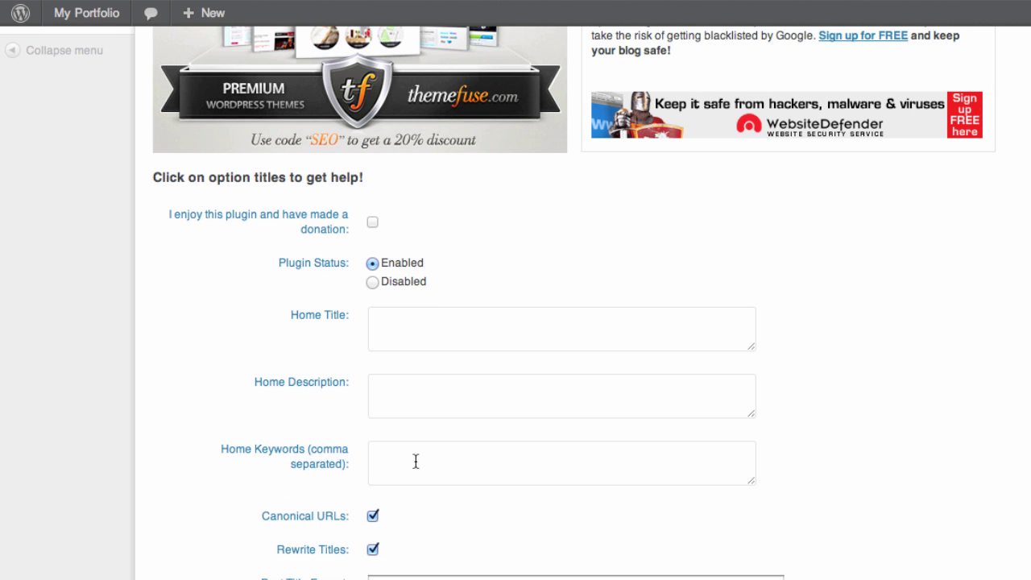
scroll(416, 461, "down", 10)
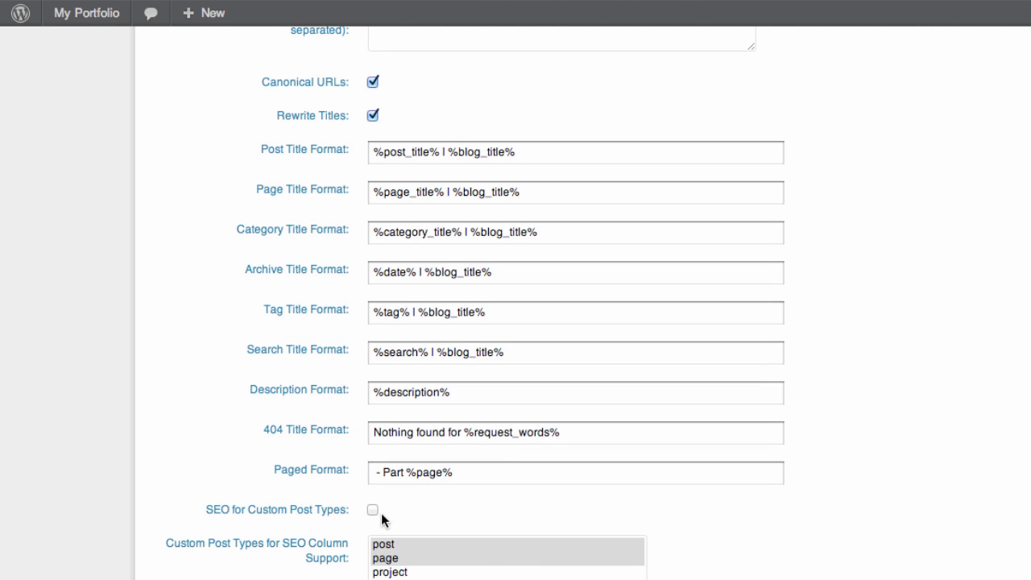
scroll(475, 323, "down", 12)
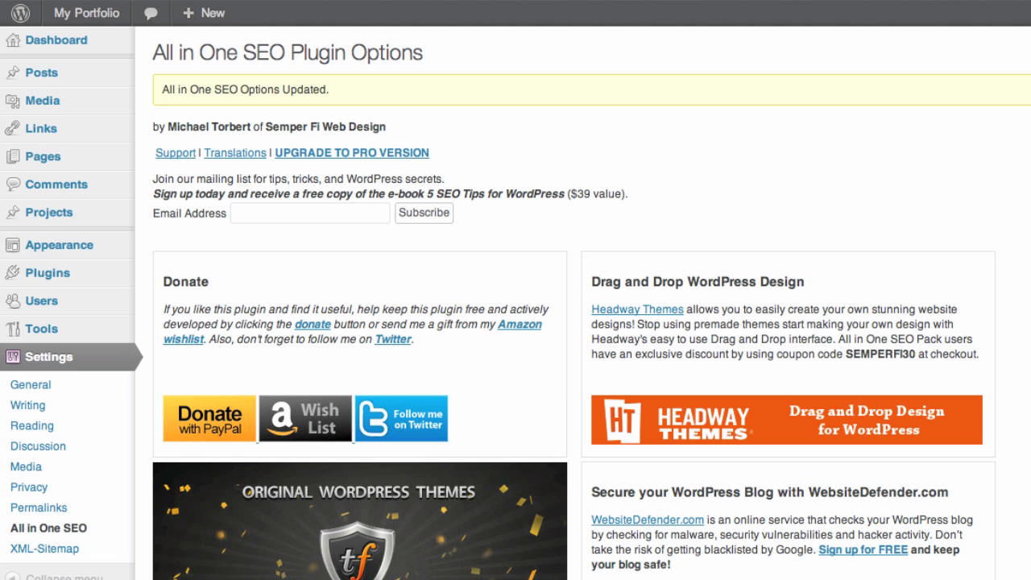
Enable SEO for custom post types, add "project" to the post types with SEO column support, and update the options
scroll(515, 303, "down", 8)
scroll(329, 490, "down", 10)
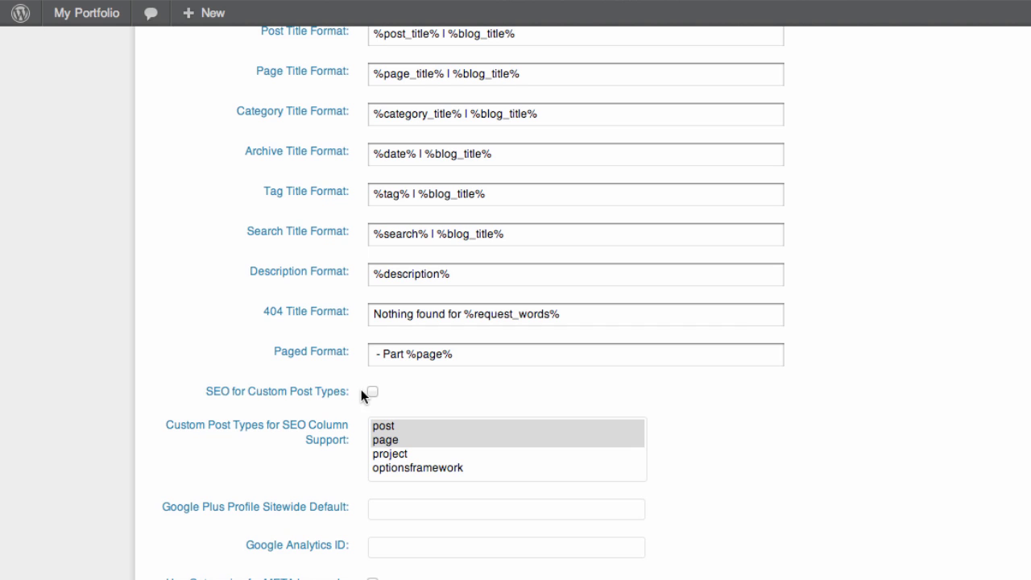
left_click(372, 392)
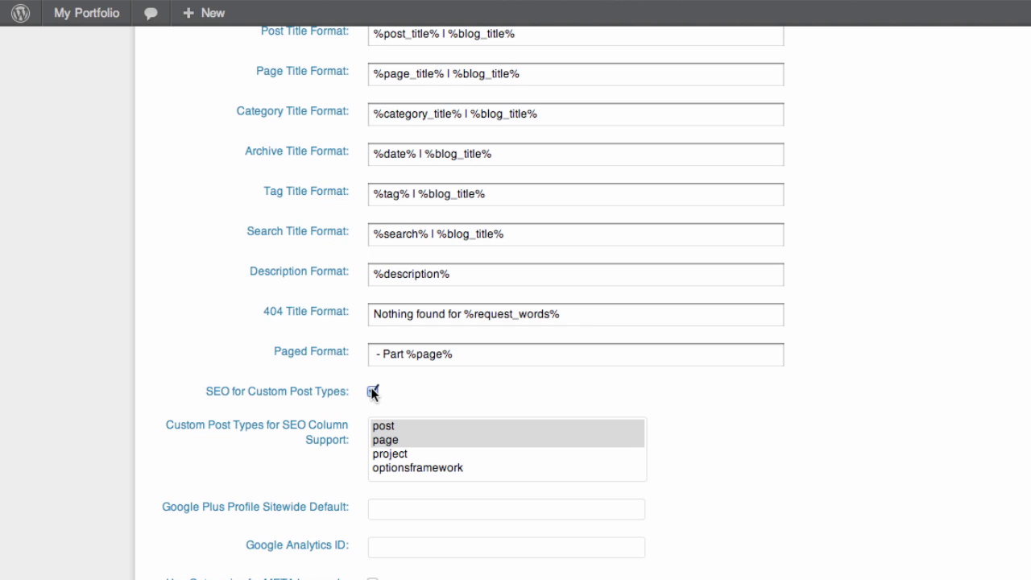
left_click(416, 454, "super")
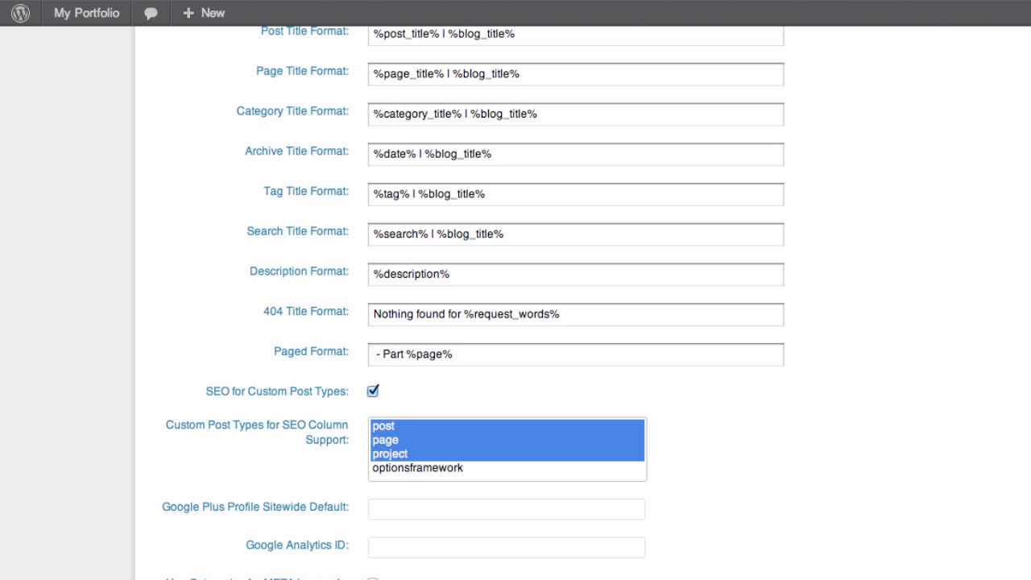
scroll(446, 452, "down", 10)
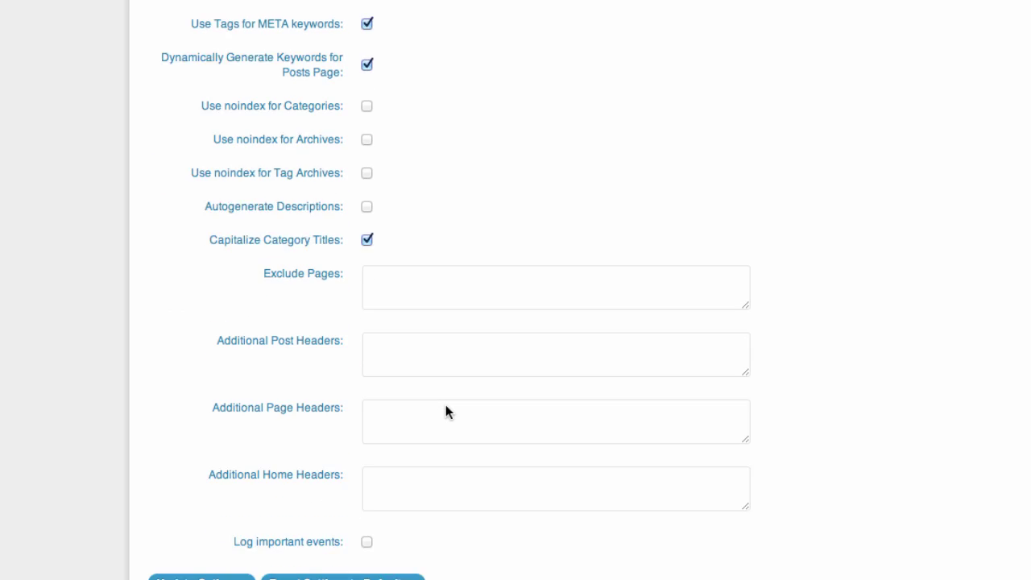
scroll(446, 411, "down", 2)
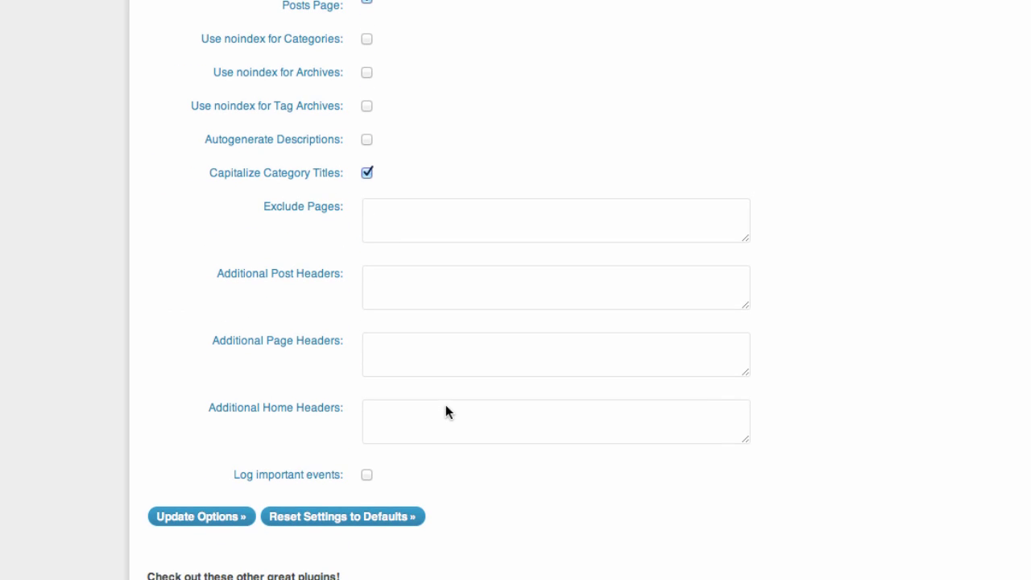
left_click(213, 527)
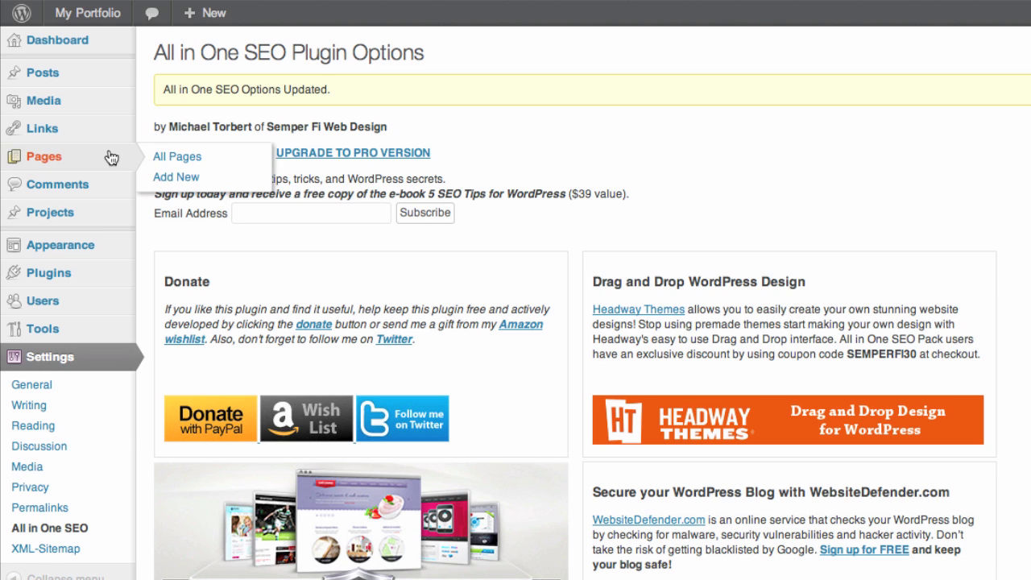
Open the Social Documentary project for editing and go to its All in One SEO Pack section
mouse_move(84, 218)
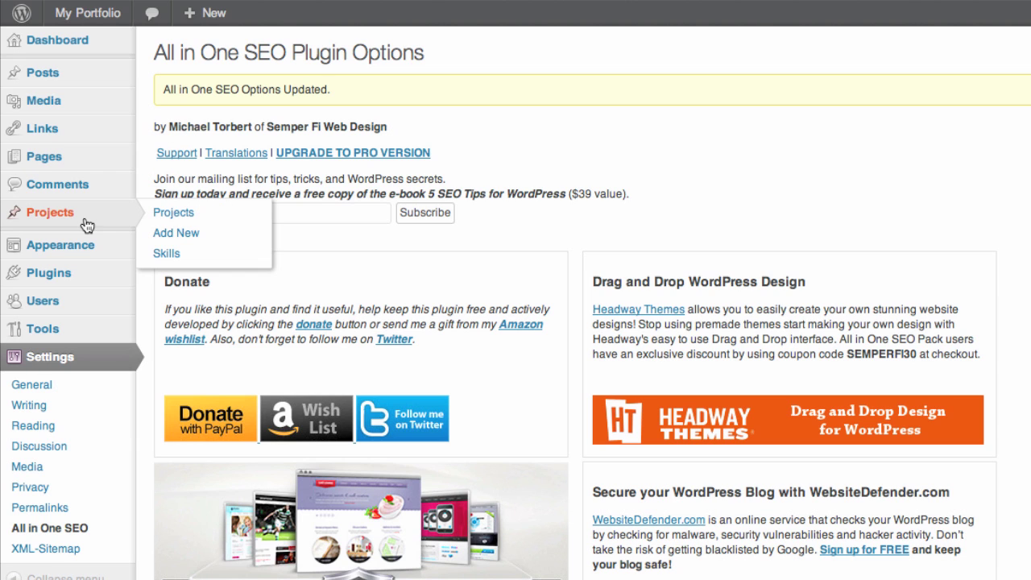
left_click(166, 214)
mouse_move(260, 202)
left_click(201, 207)
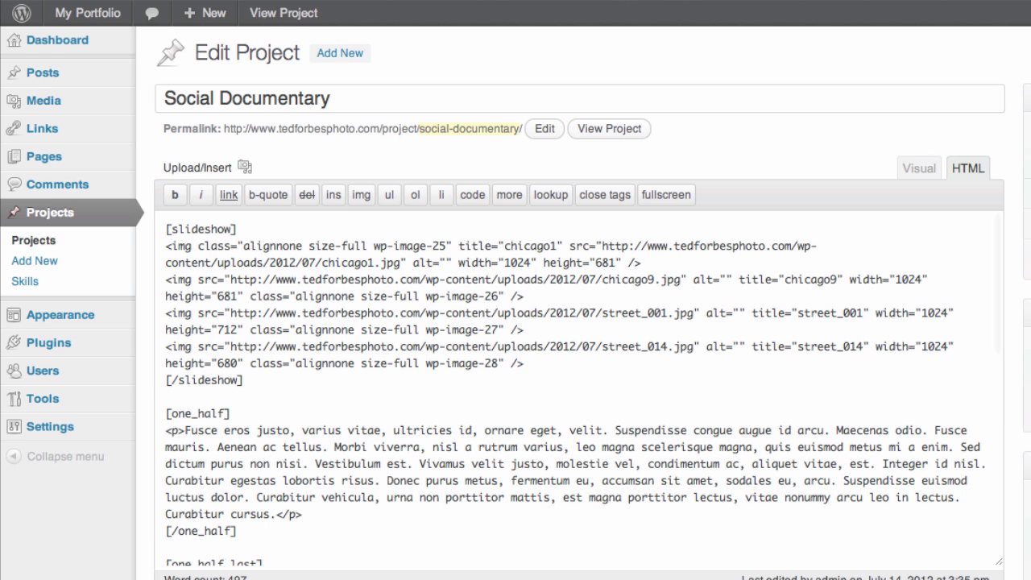
scroll(515, 303, "down", 5)
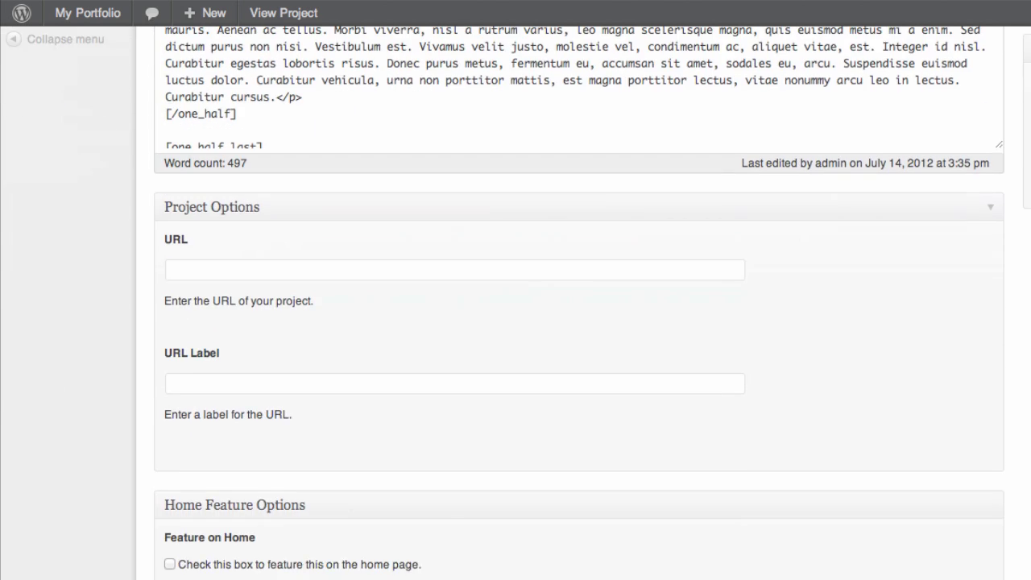
scroll(579, 303, "down", 8)
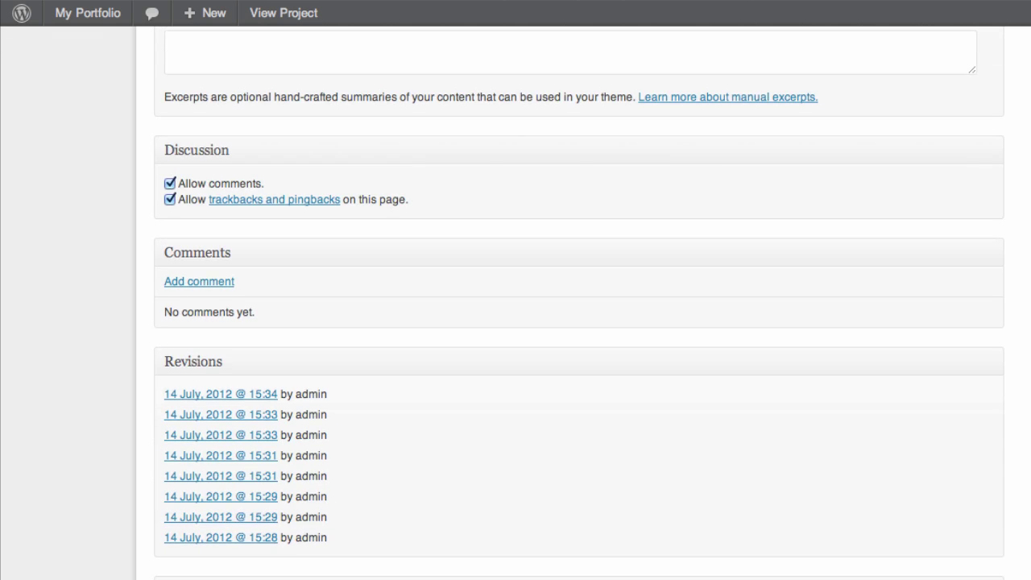
scroll(339, 483, "down", 5)
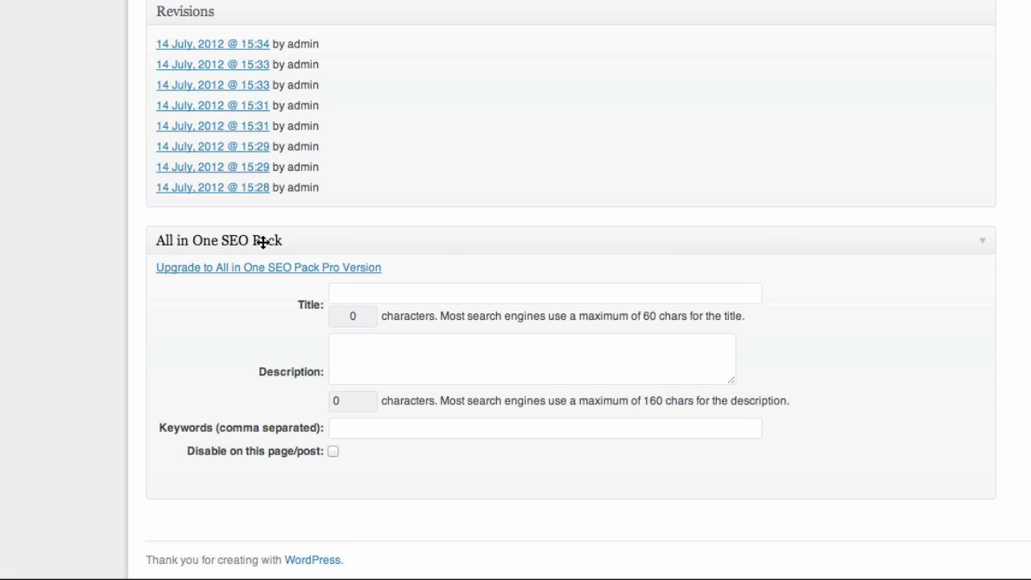
Examine the title, description and keywords fields in the project's All in One SEO Pack section
left_click(373, 294)
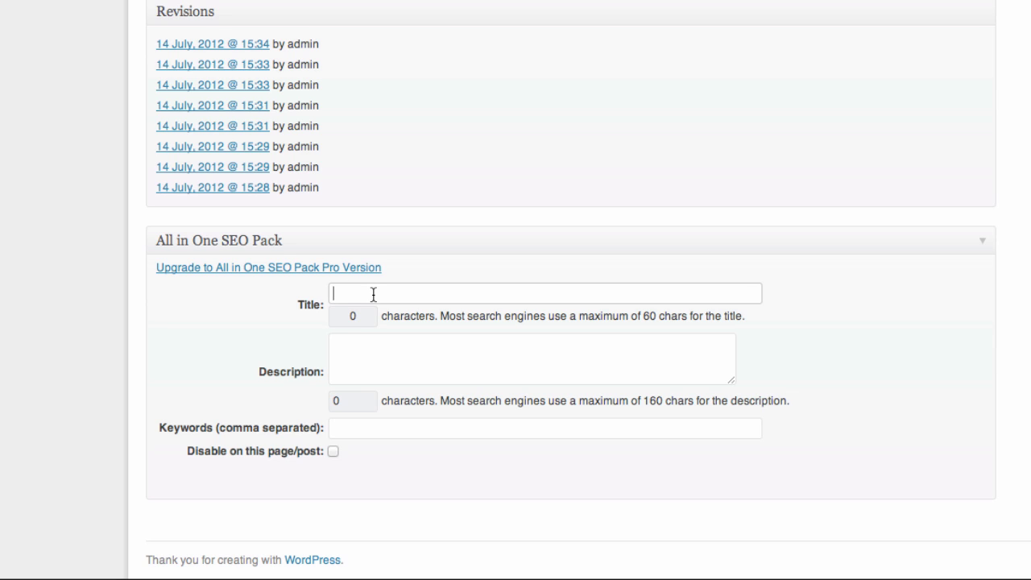
left_click(373, 357)
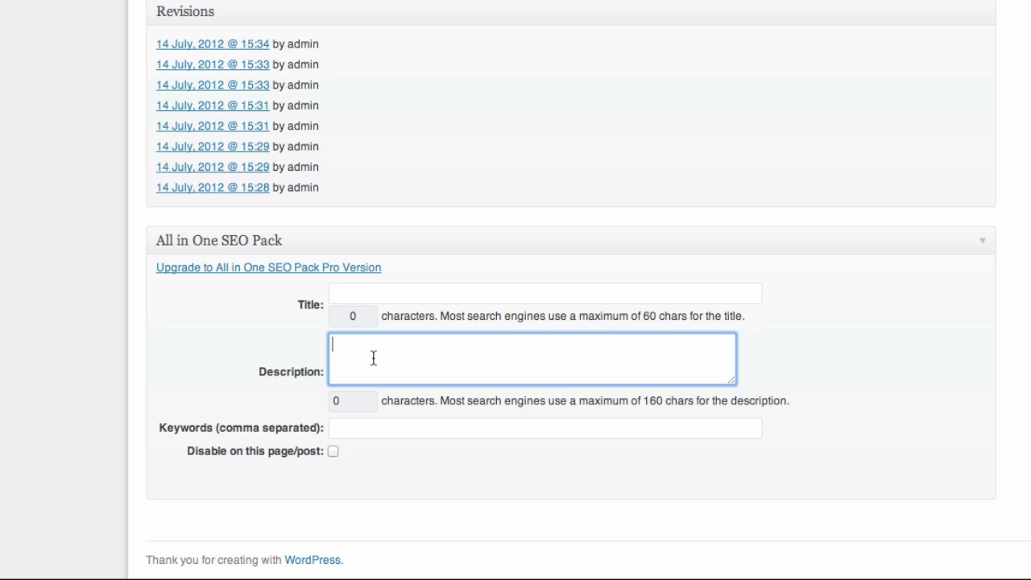
left_click(363, 428)
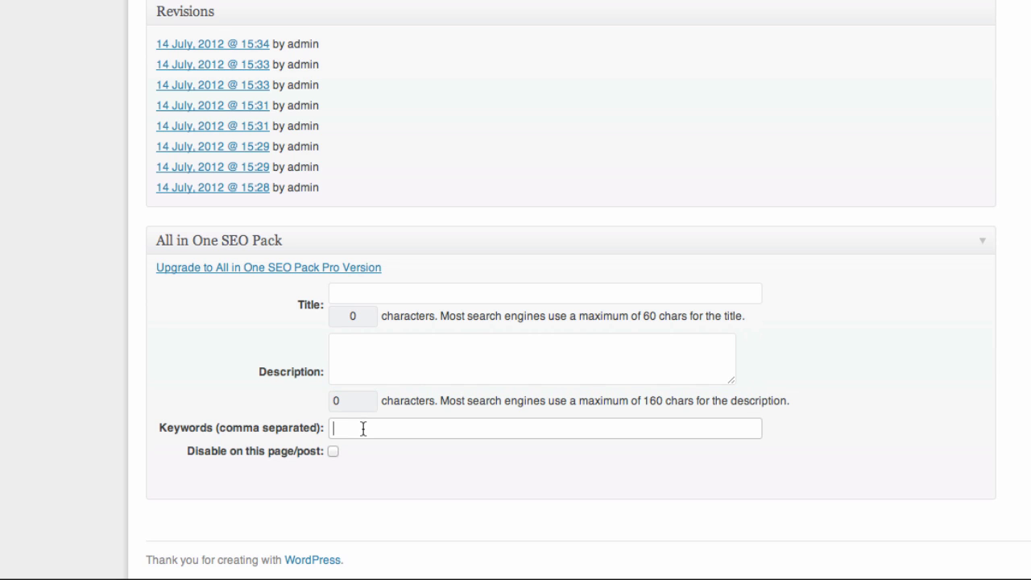
left_click(410, 374)
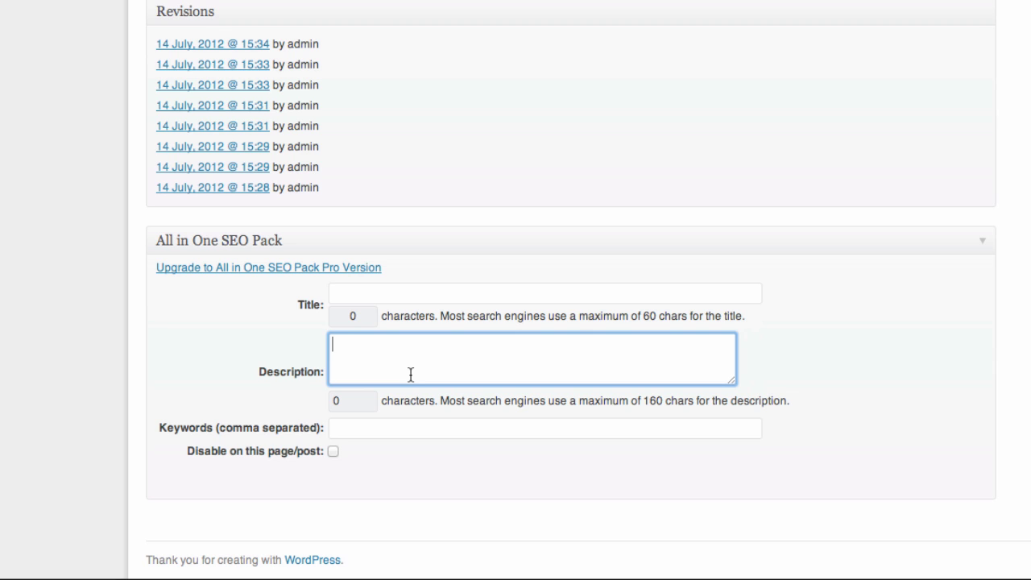
left_click(438, 298)
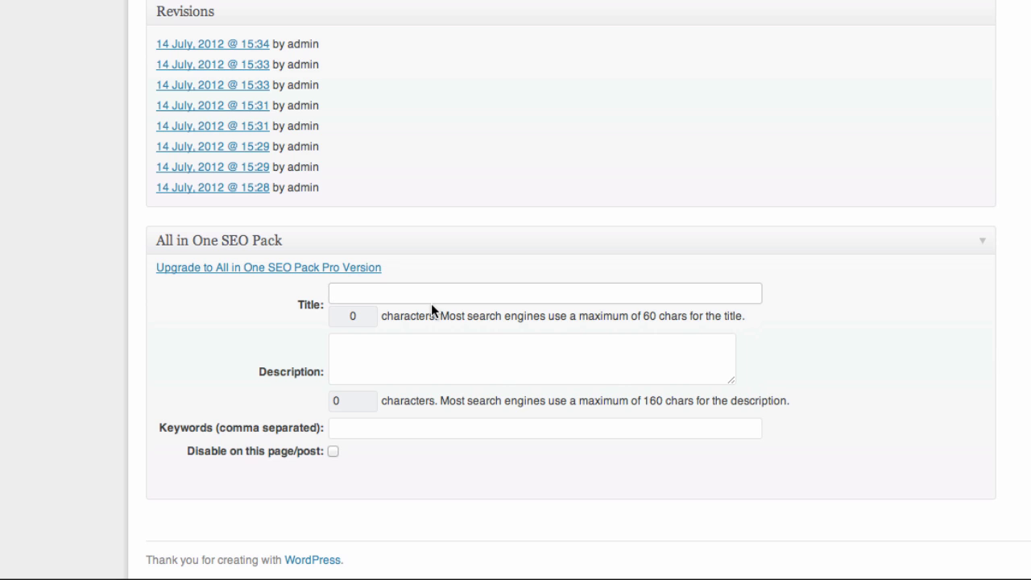
left_click(411, 345)
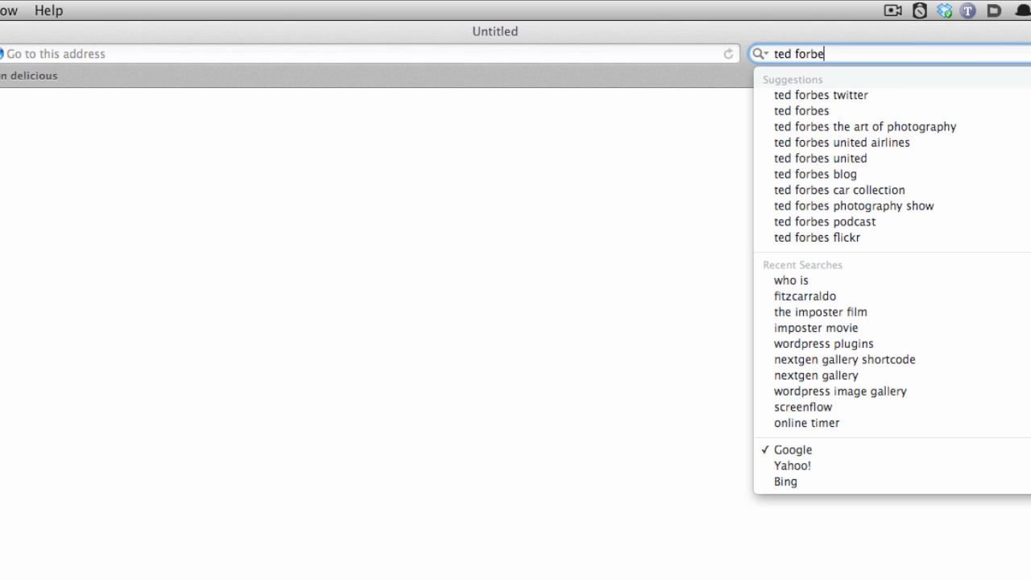
Search Google for the site owner's name in a new browser window and highlight the first result's description text
key("Return")
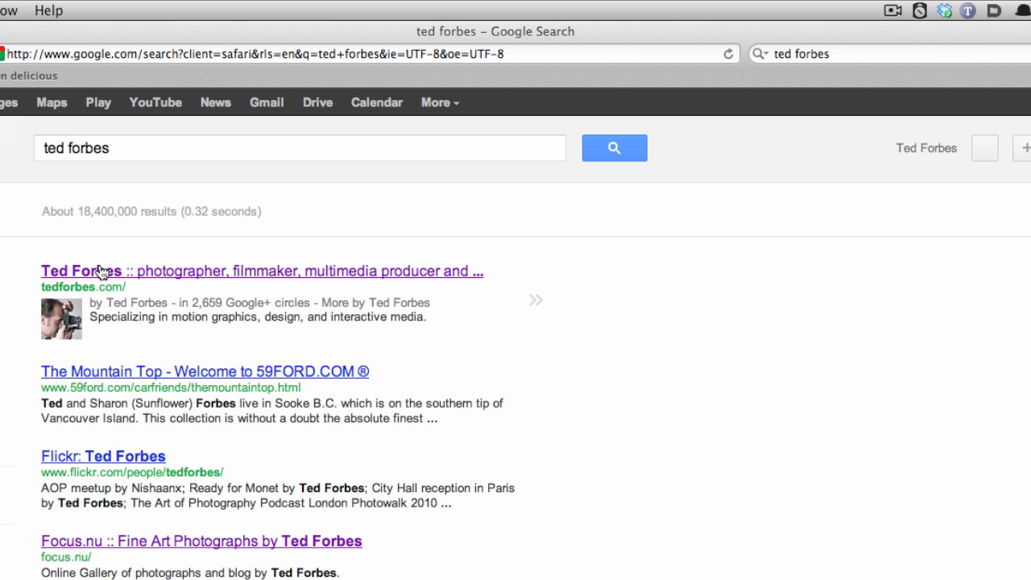
left_click_drag(99, 317, 422, 323)
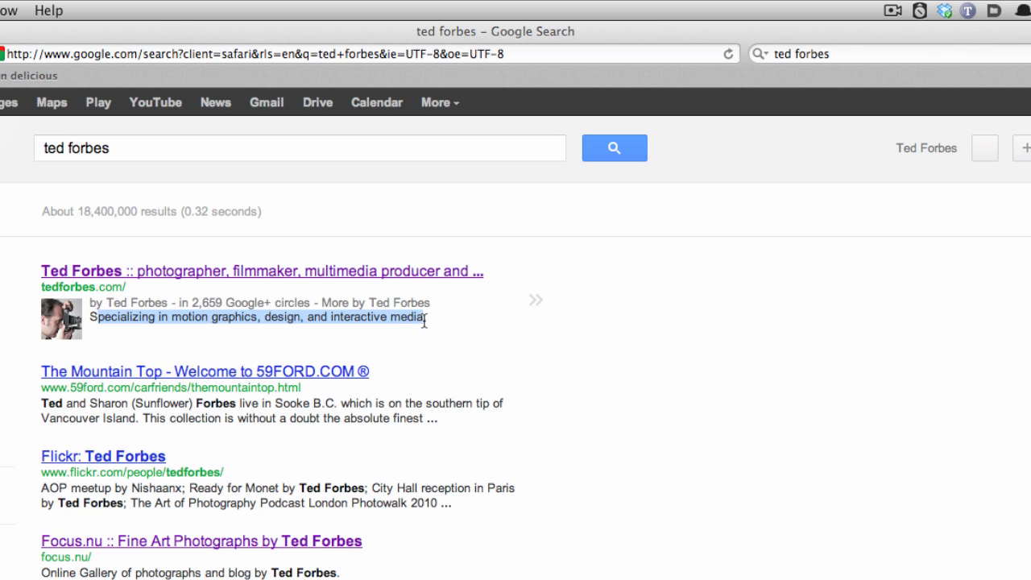
left_click(439, 323)
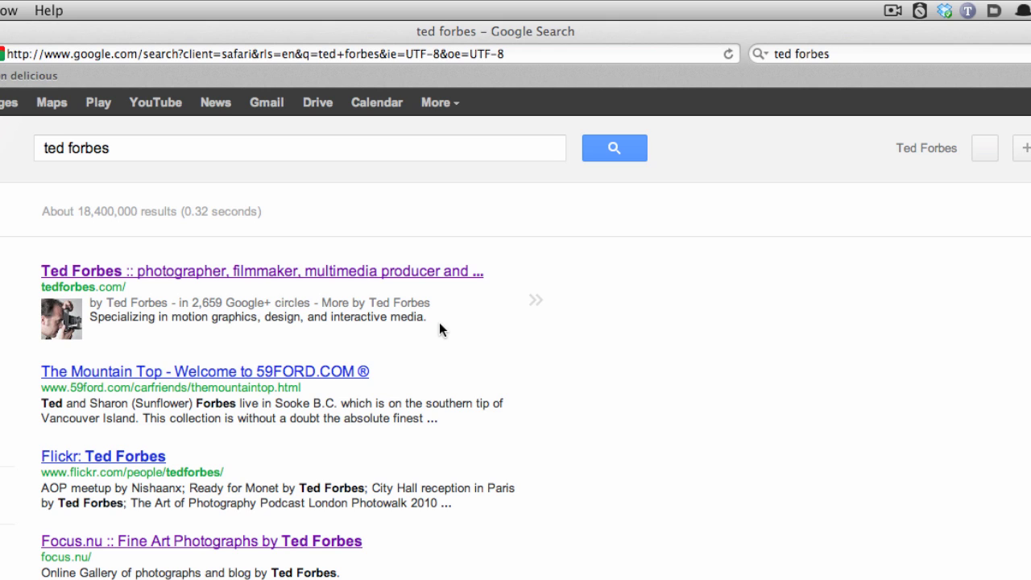
Close the Google results and return to the SEO description field of the Social Documentary project
key("super+w")
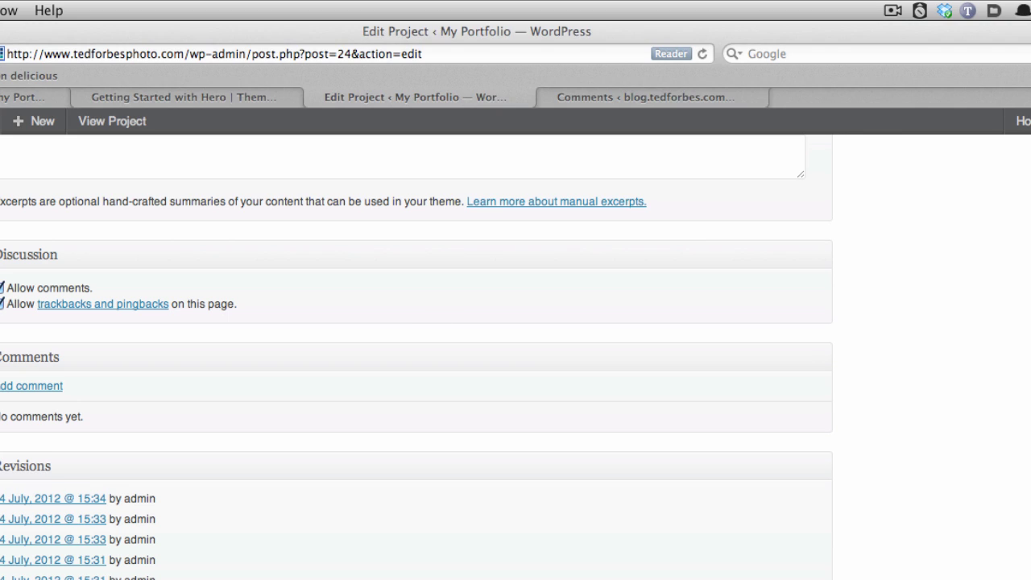
left_click(230, 524)
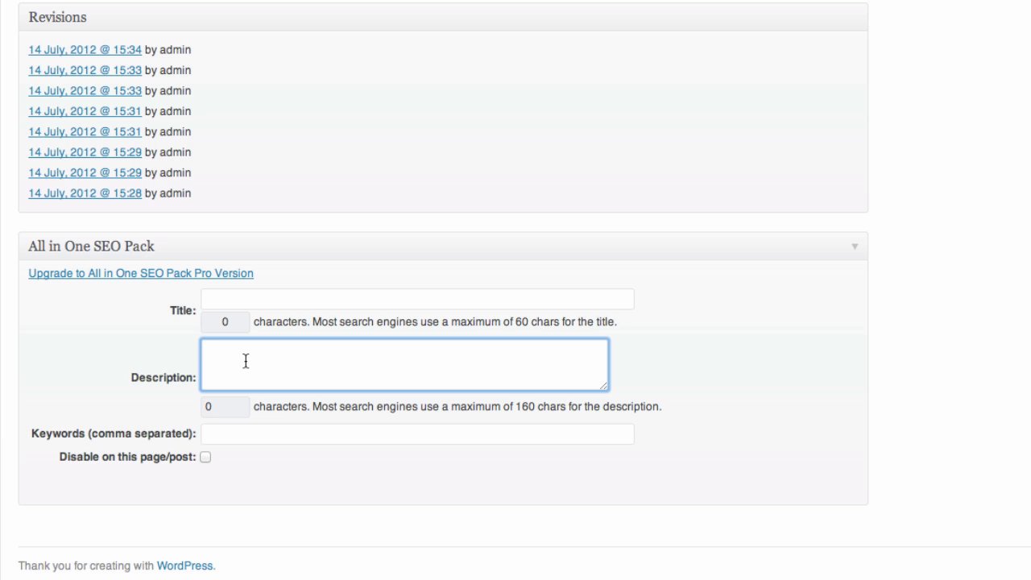
Enter the SEO description "This is a portfolio of street images photographed around the world by" followed by the site owner's name and a period
type("This is a po")
type("rtfolio of ")
type("min")
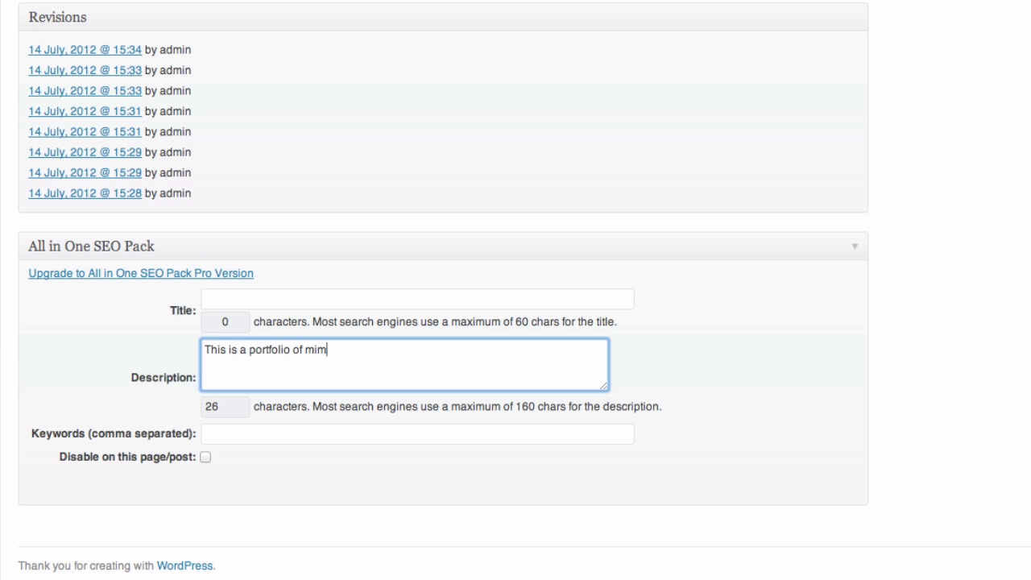
key("BackSpace")
key("BackSpace")
key("BackSpace")
type("street images ph")
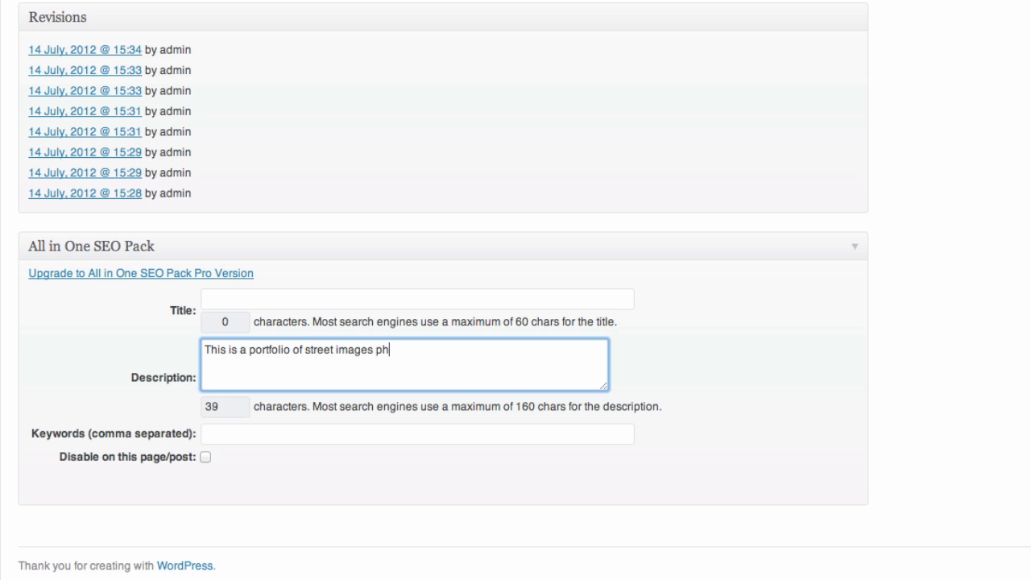
type("otographed around")
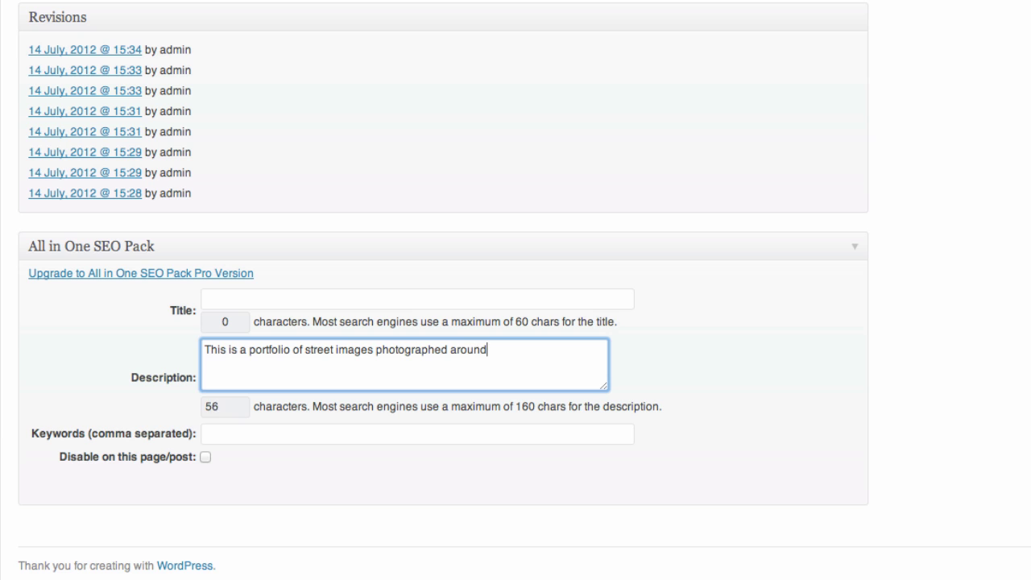
type(" the world by Ted Forbes.")
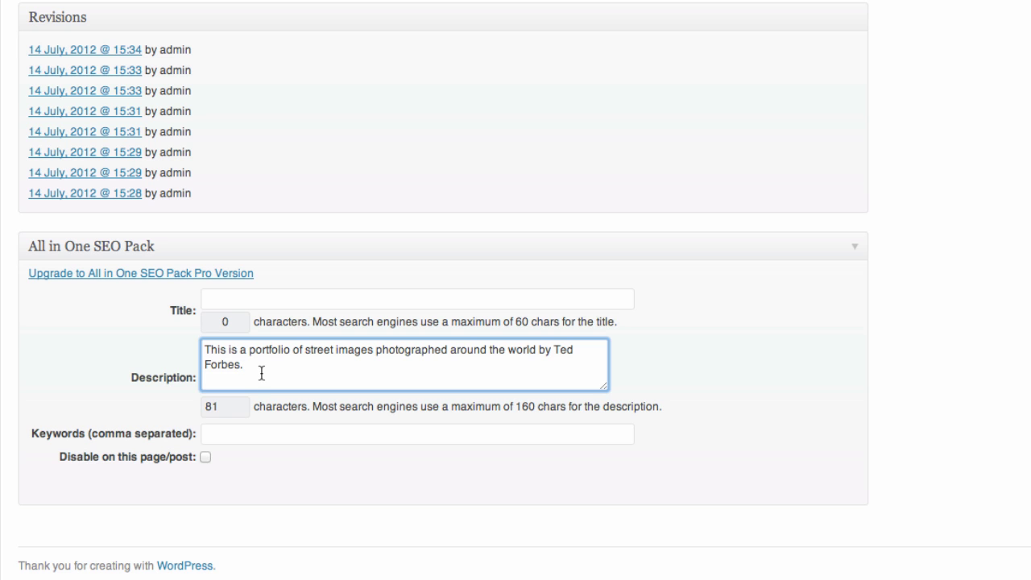
Set the project's SEO title to "Social Documentary Images"
left_click(338, 300)
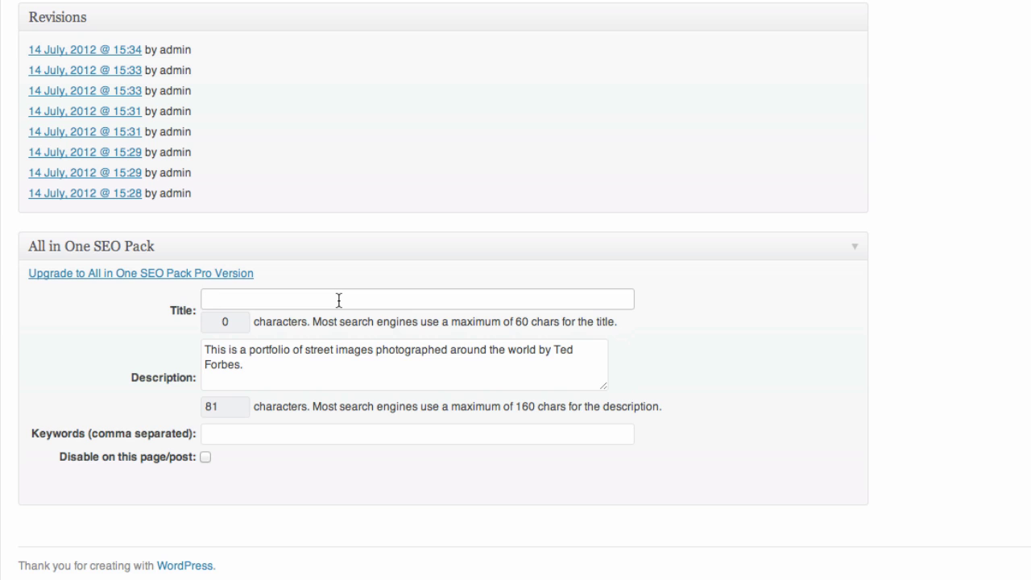
type("Social Documentary Image")
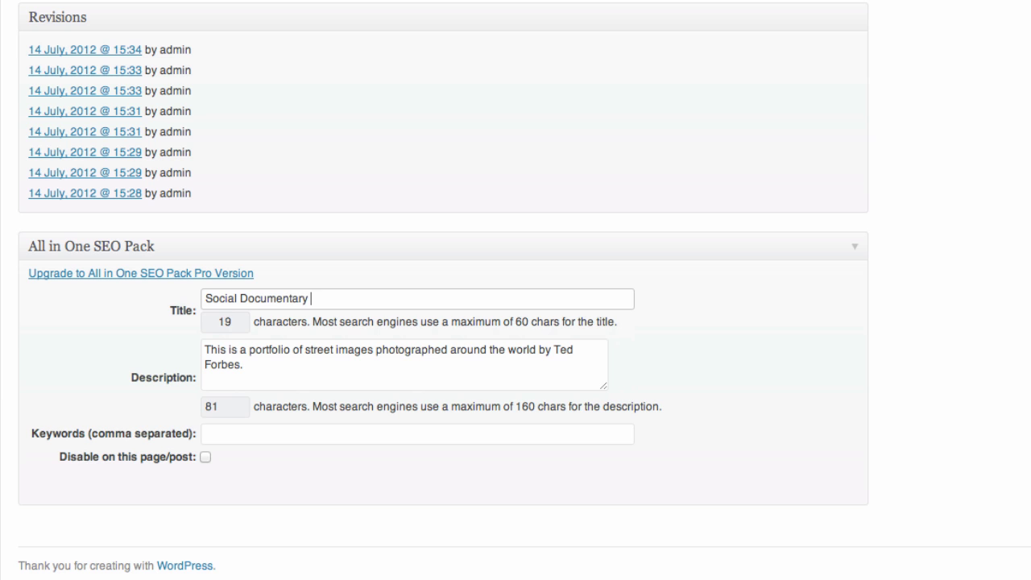
type("s")
Enter the project's SEO keywords as "photographs, street photography, black and white, awesomeness"
left_click(357, 434)
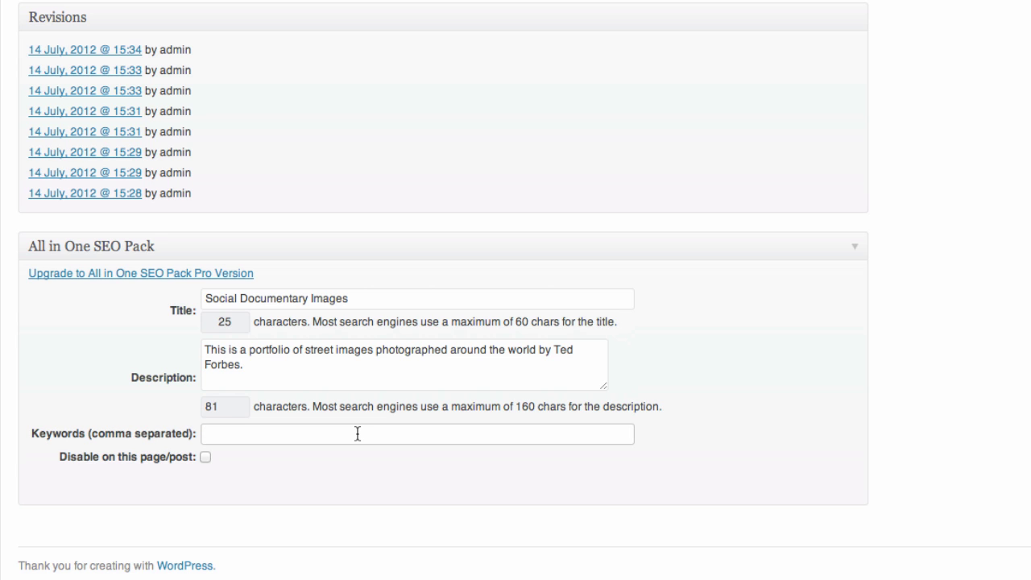
type("photographs, s")
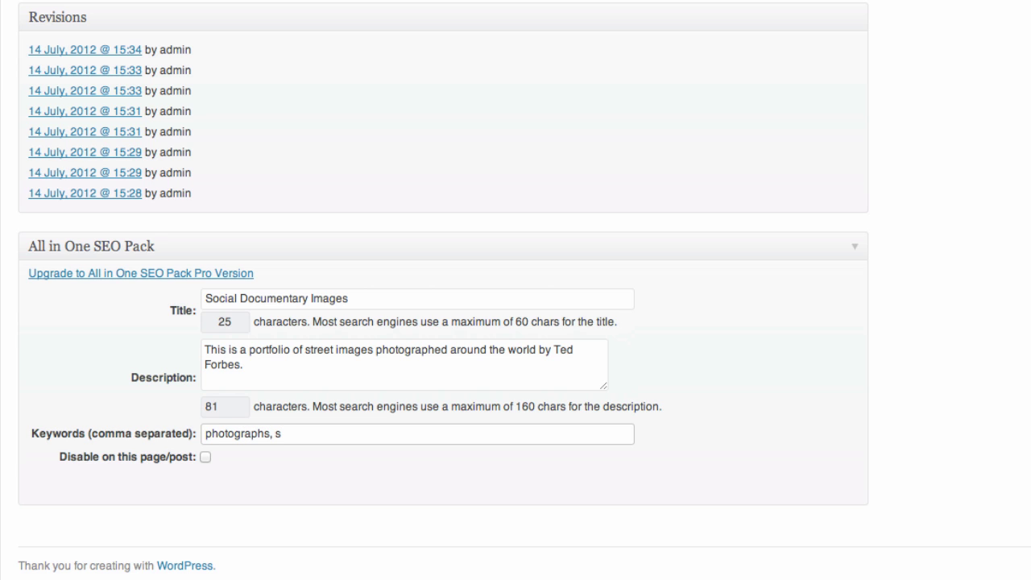
type("tt")
key("BackSpace")
type("reet photography,")
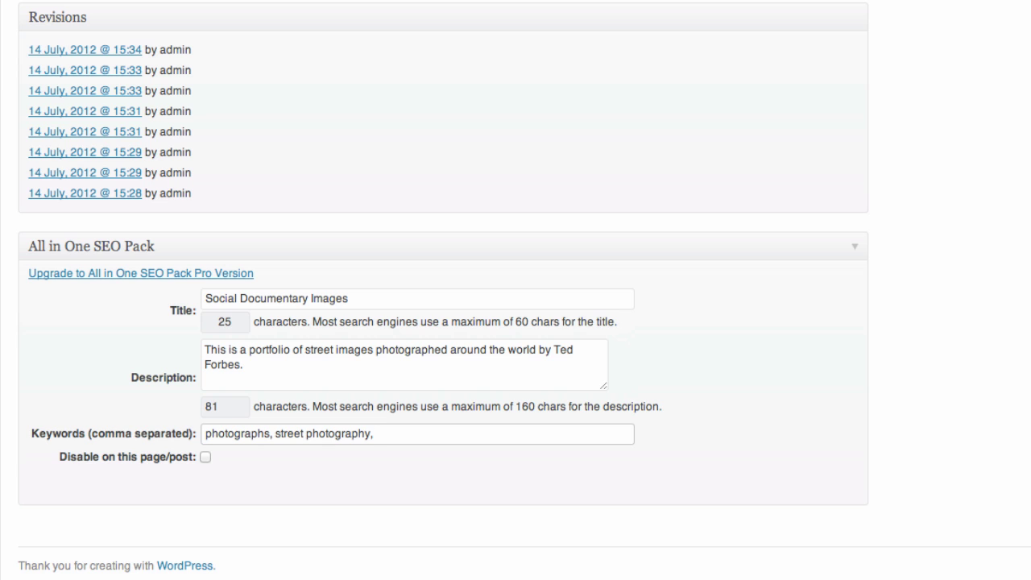
type("black and white, awesom")
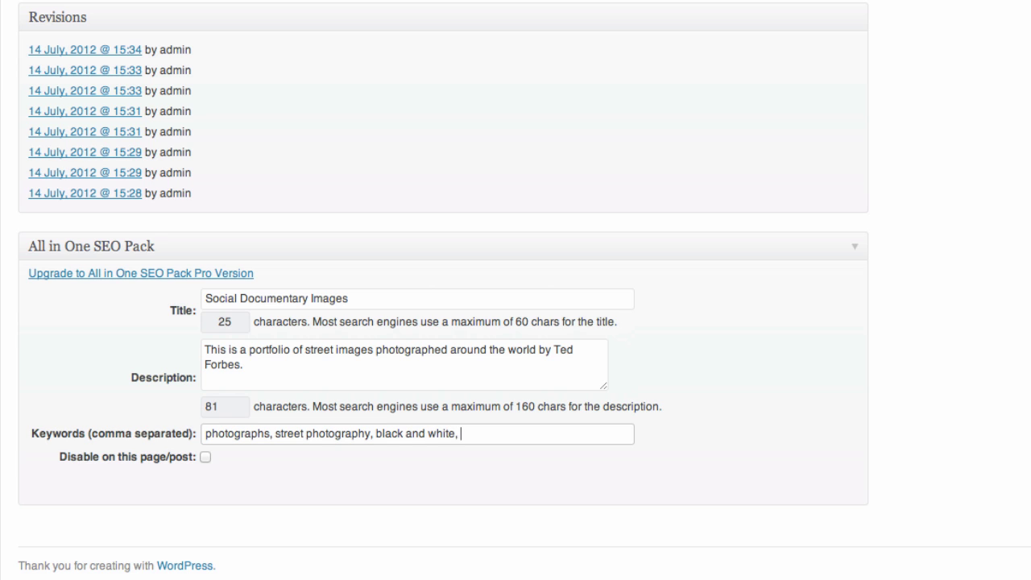
type("eness")
Update the Social Documentary project and open the Projects list to check its SEO columns
scroll(272, 467, "down", 1)
scroll(257, 471, "up", 15)
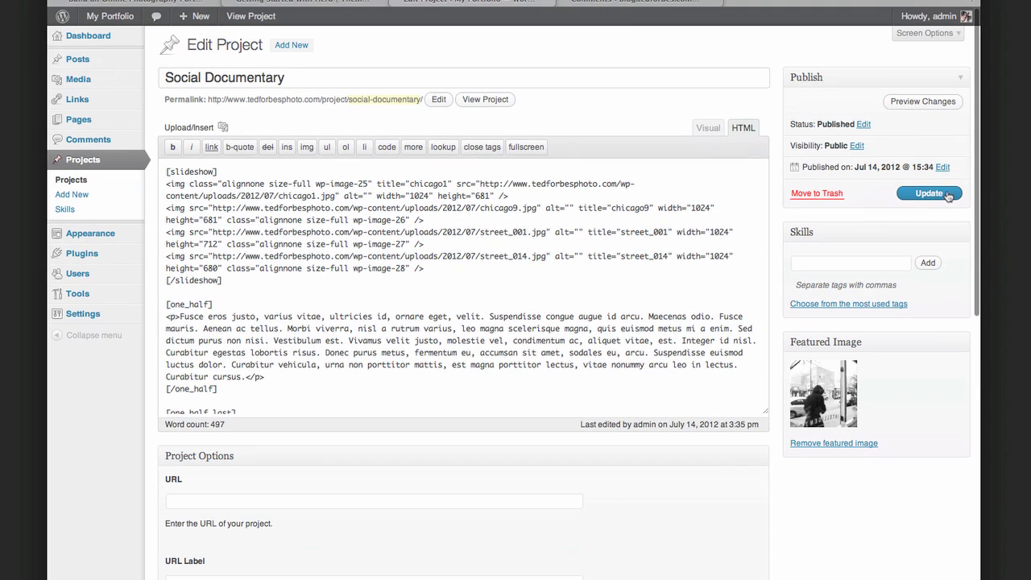
left_click(948, 195)
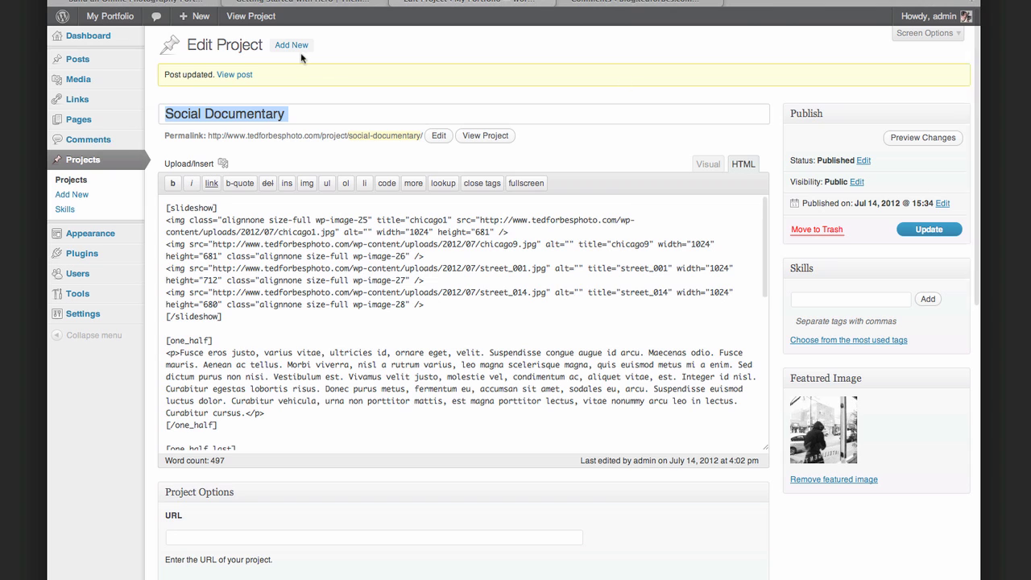
left_click(72, 179)
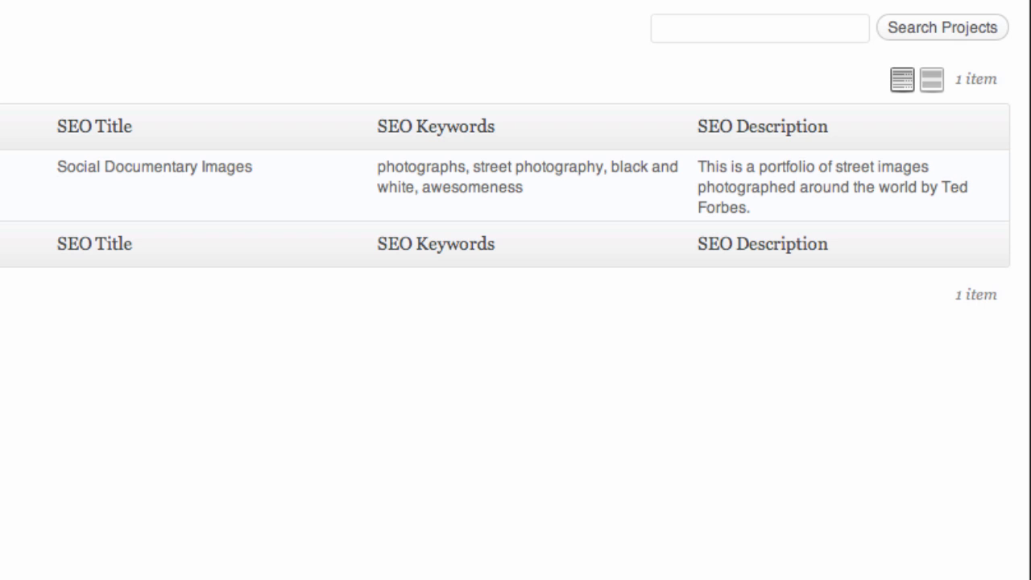
Review the installed plugins and return to the Dashboard home page
left_click(43, 301)
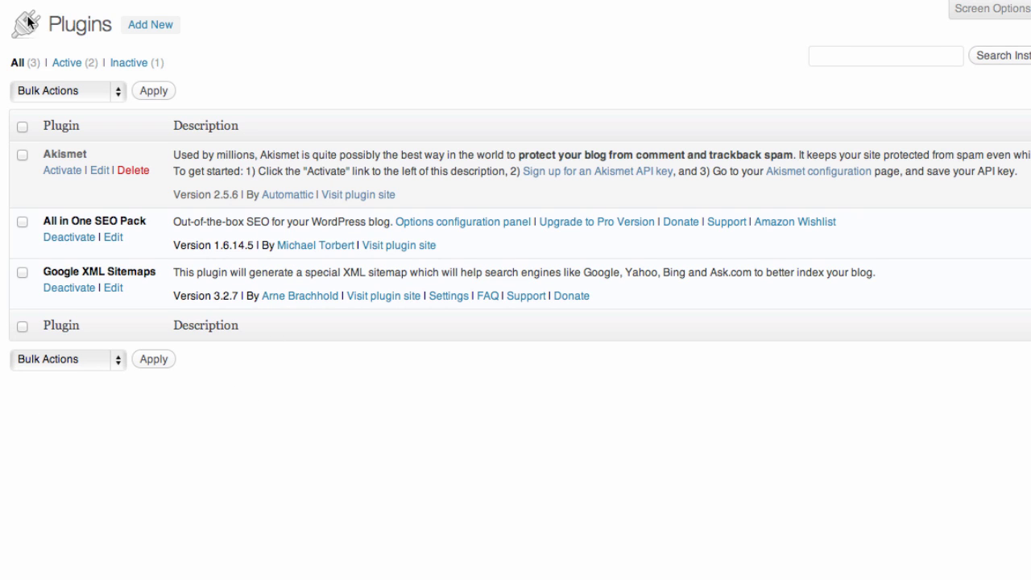
mouse_move(27, 21)
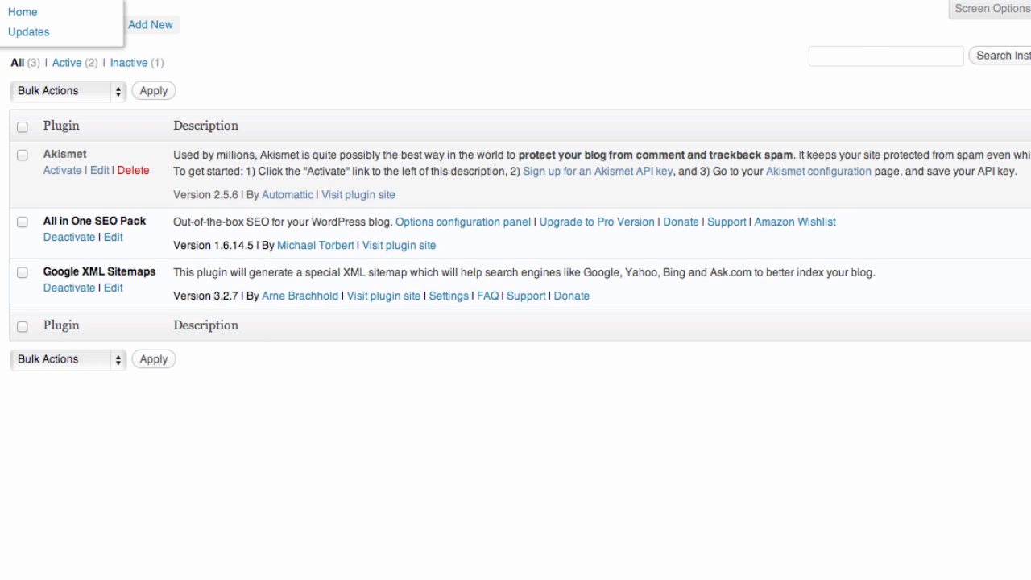
left_click(25, 15)
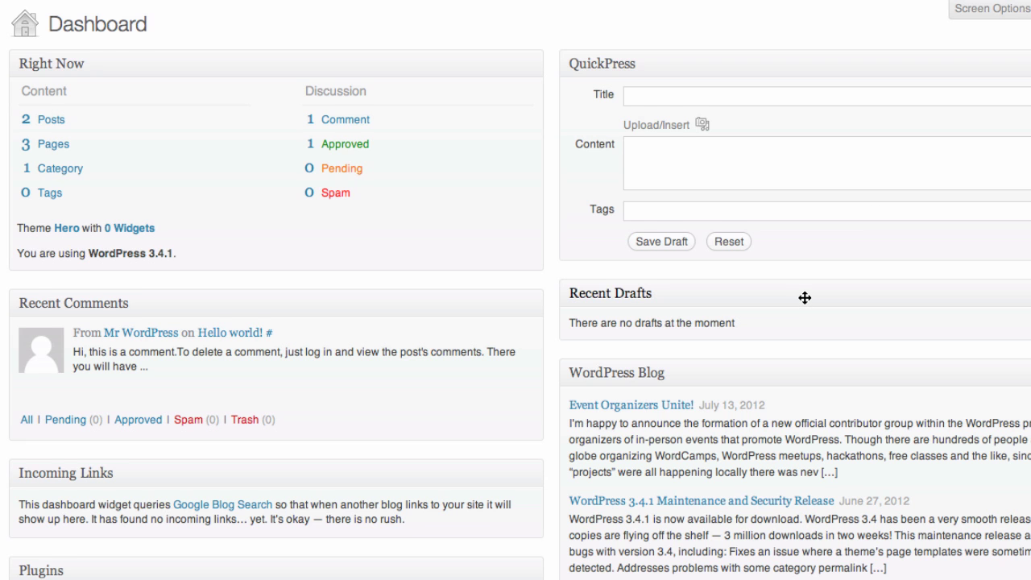
scroll(805, 298, "down", 1)
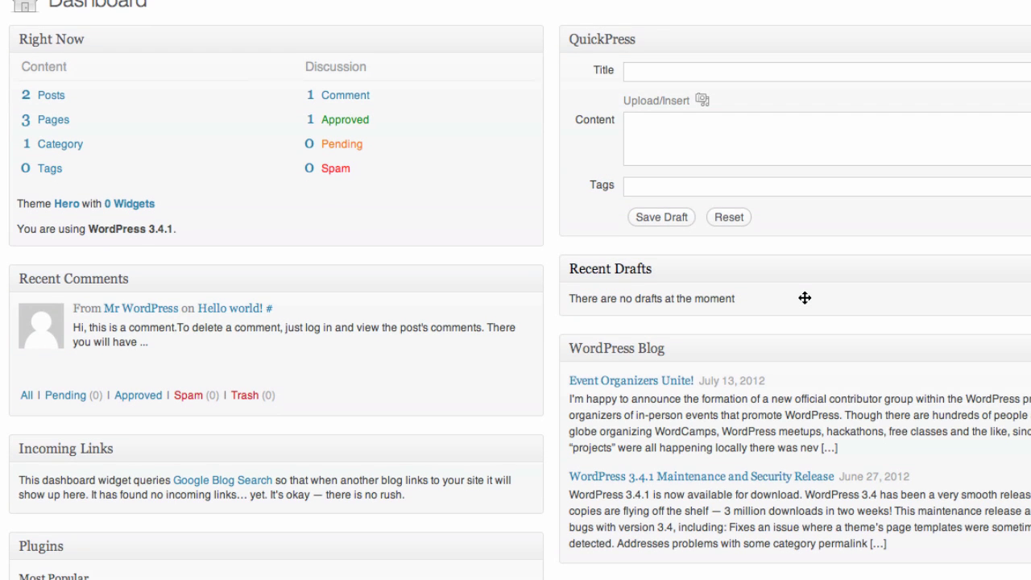
scroll(805, 298, "up", 1)
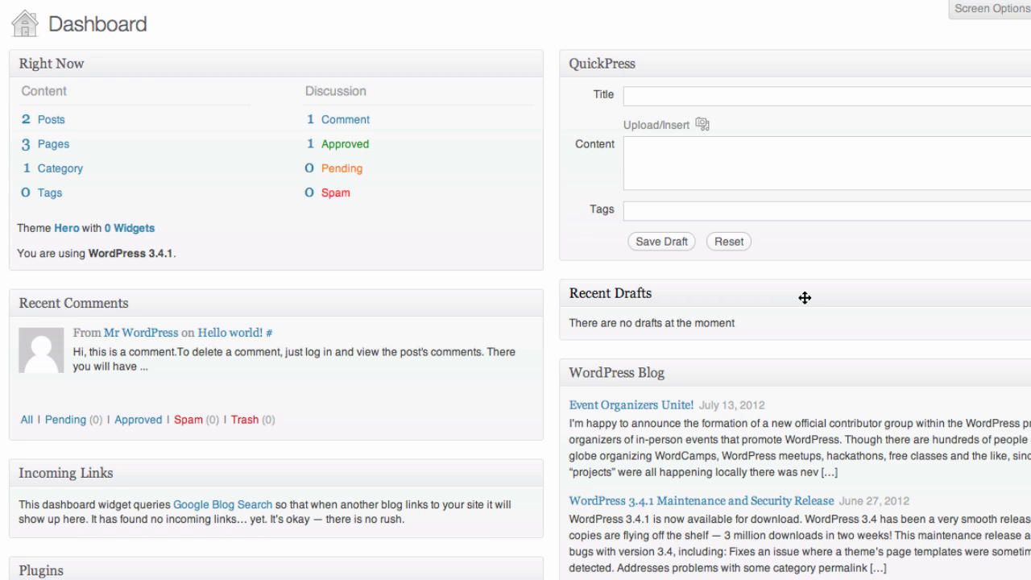
scroll(805, 298, "up", 2)
scroll(805, 295, "down", 2)
scroll(805, 294, "up", 3)
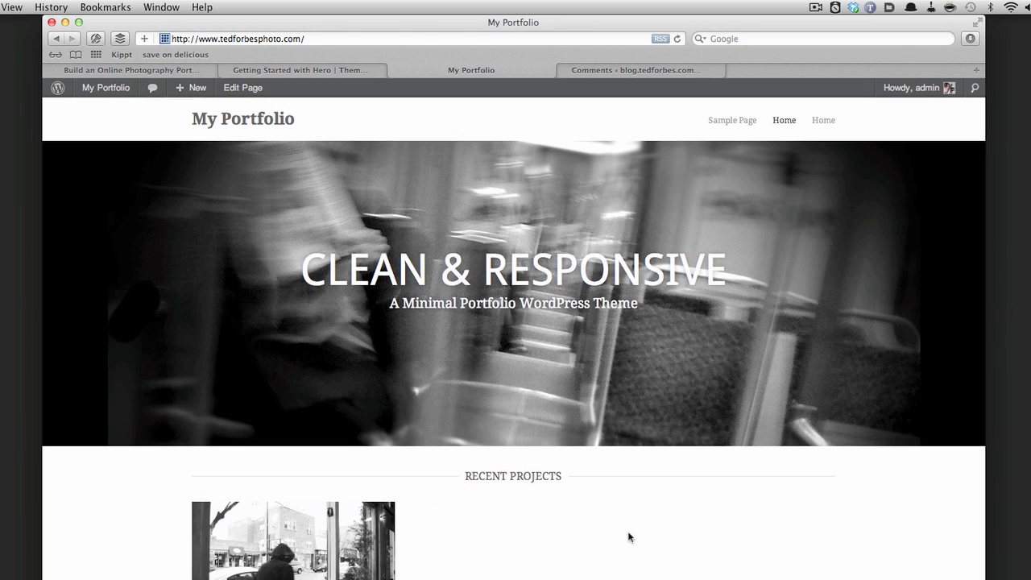
scroll(642, 579, "down", 1)
scroll(642, 579, "up", 1)
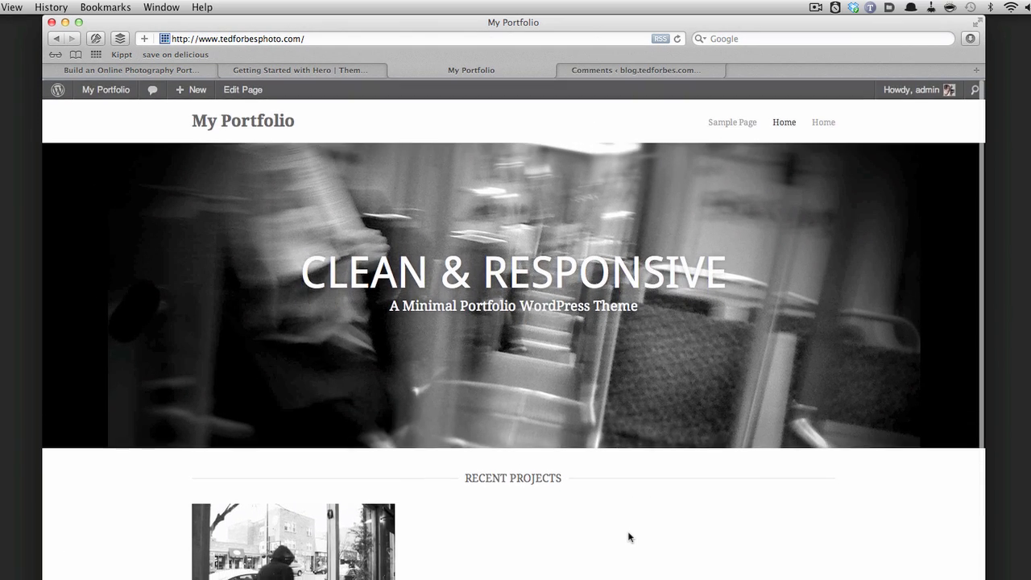